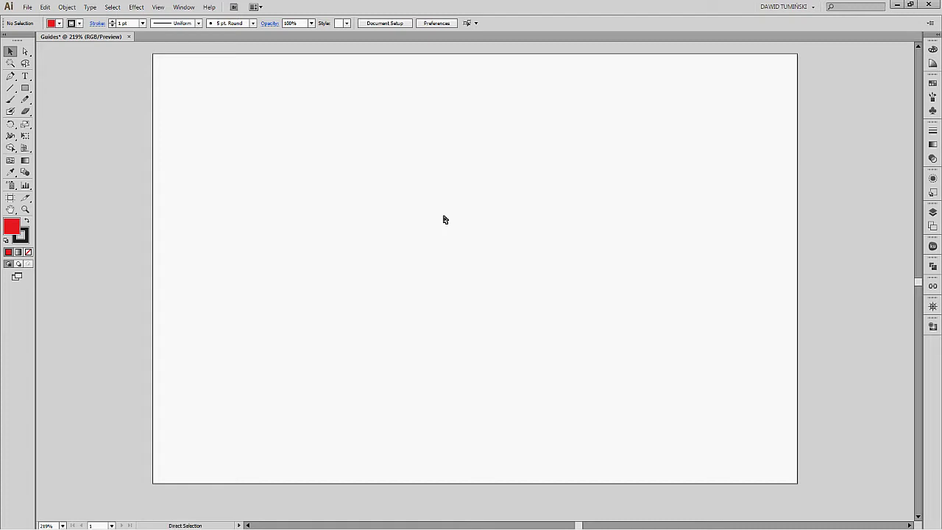
Show the rulers around the document.
key("ctrl+r")
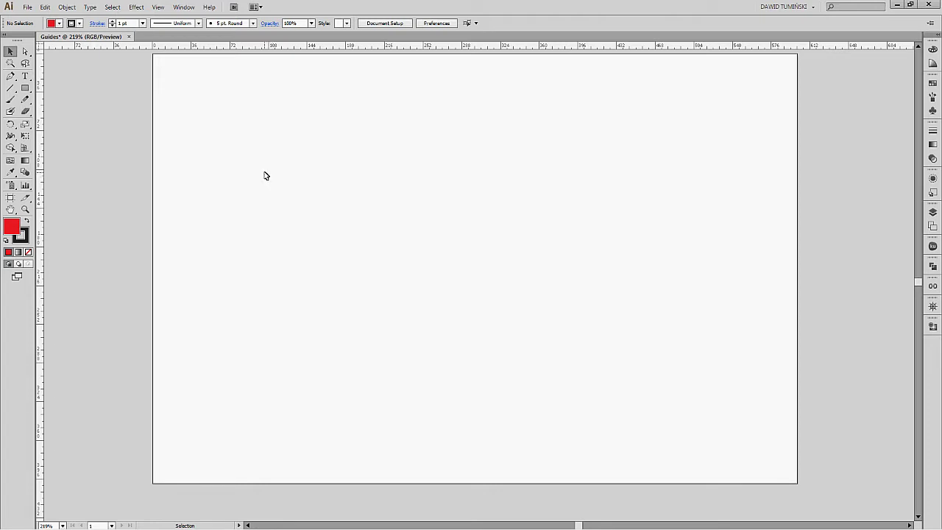
left_click(159, 8)
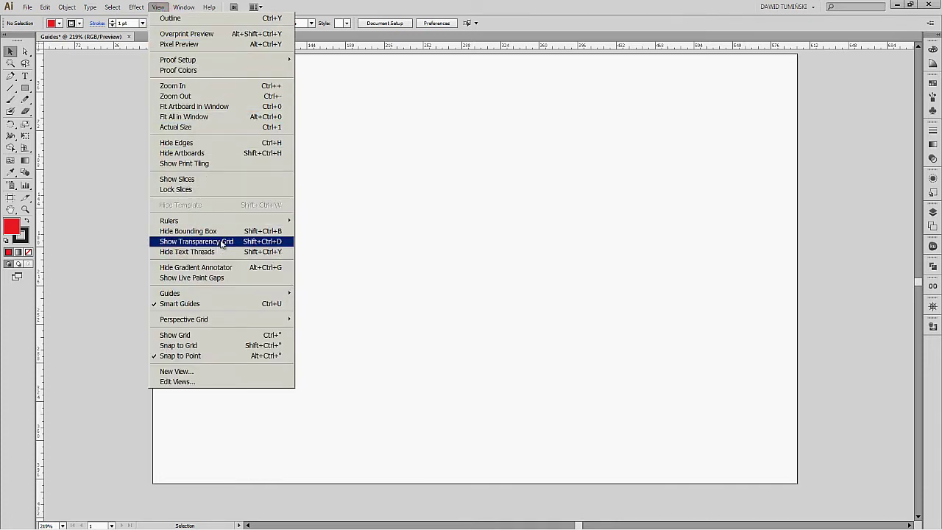
mouse_move(229, 223)
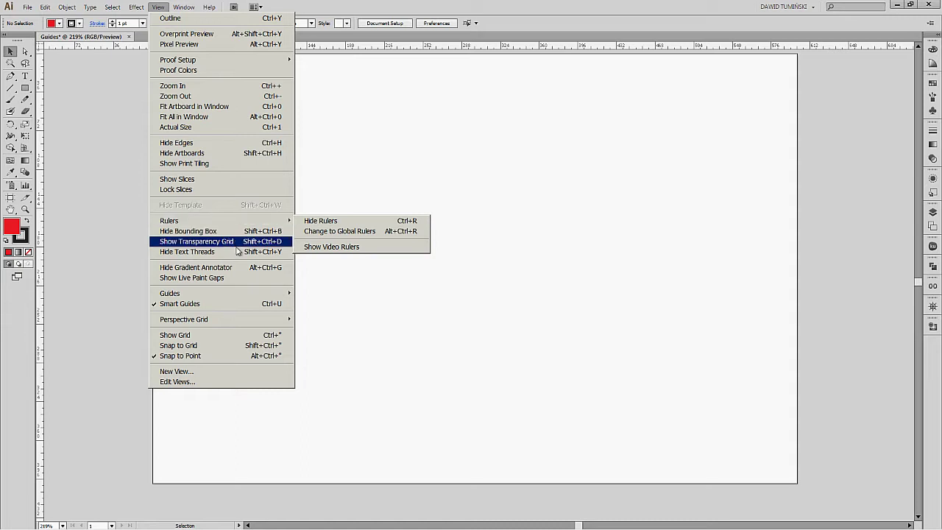
mouse_move(242, 295)
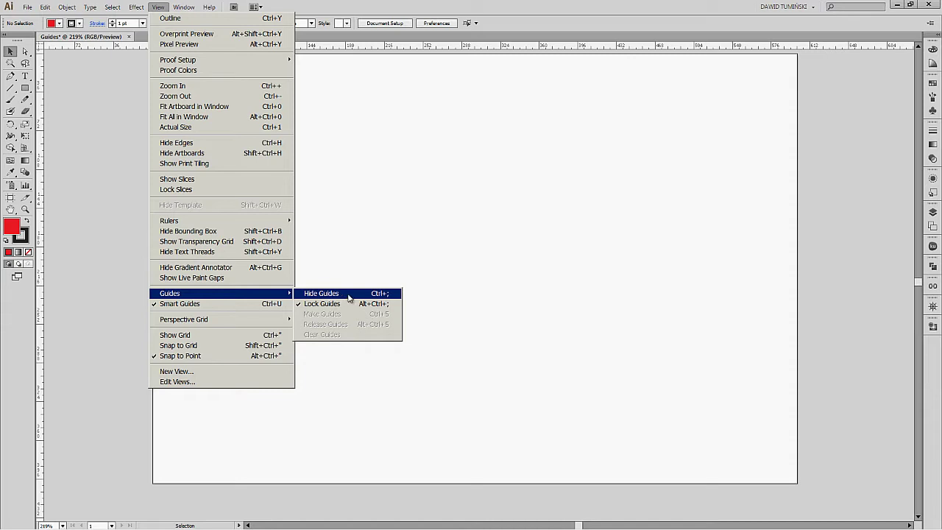
left_click(456, 225)
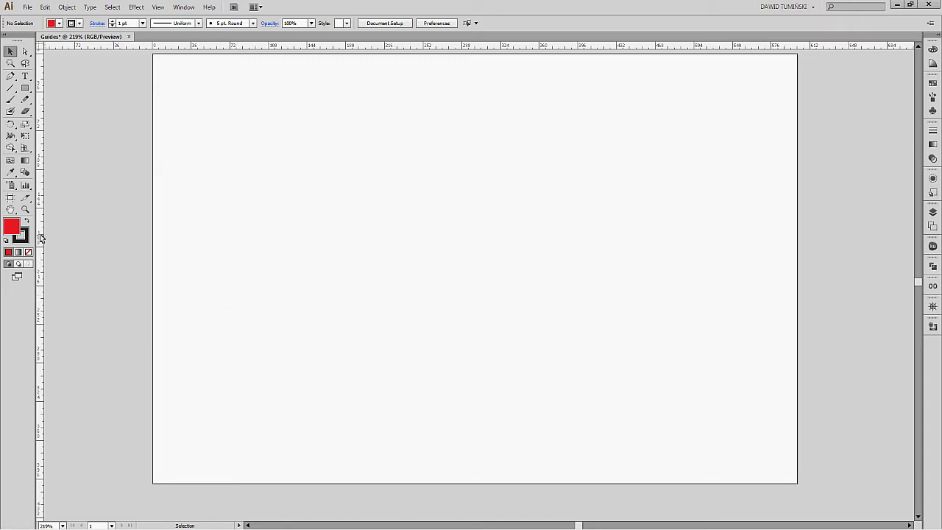
Place a vertical guide at about 285 px and a horizontal guide slightly above the artboard's middle.
left_click_drag(41, 236, 460, 375)
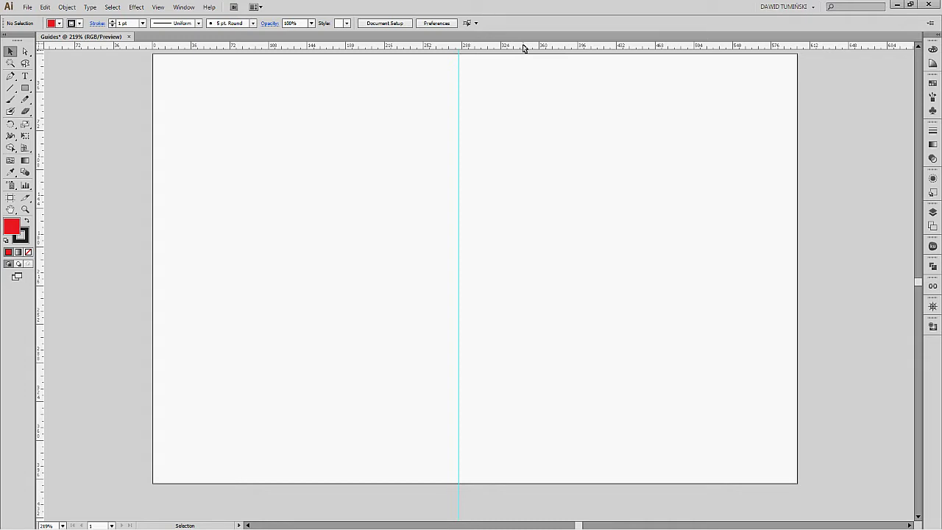
left_click_drag(523, 47, 546, 258)
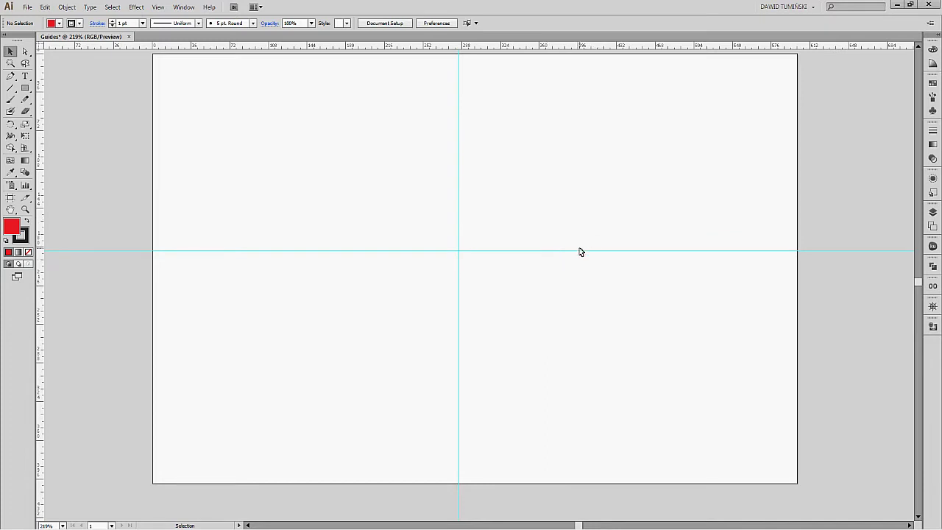
Try to select the horizontal guide and the vertical guide on the artboard.
left_click(579, 251)
left_click(578, 251)
left_click(580, 250)
left_click(579, 250)
left_click(583, 251)
left_click(581, 250)
left_click(458, 154)
Unlock the guides and check the lock setting among the guide options.
left_click(158, 7)
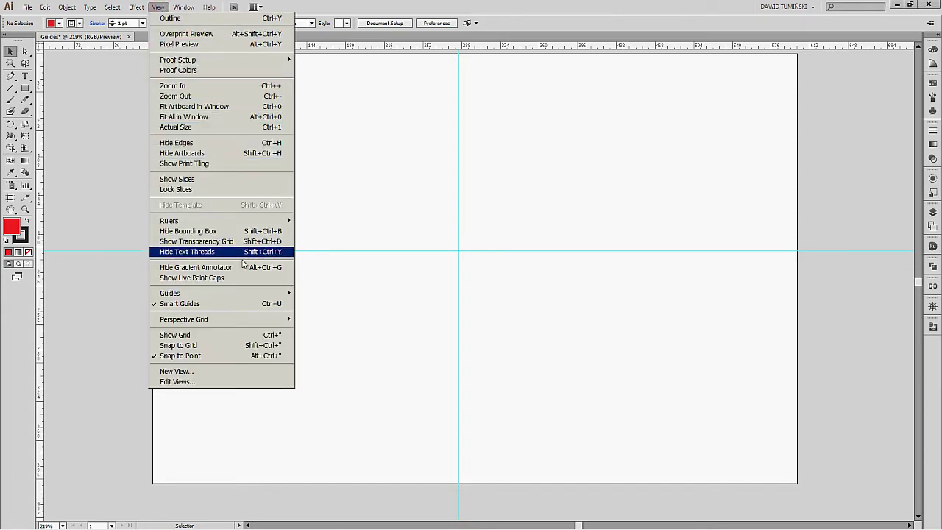
mouse_move(247, 292)
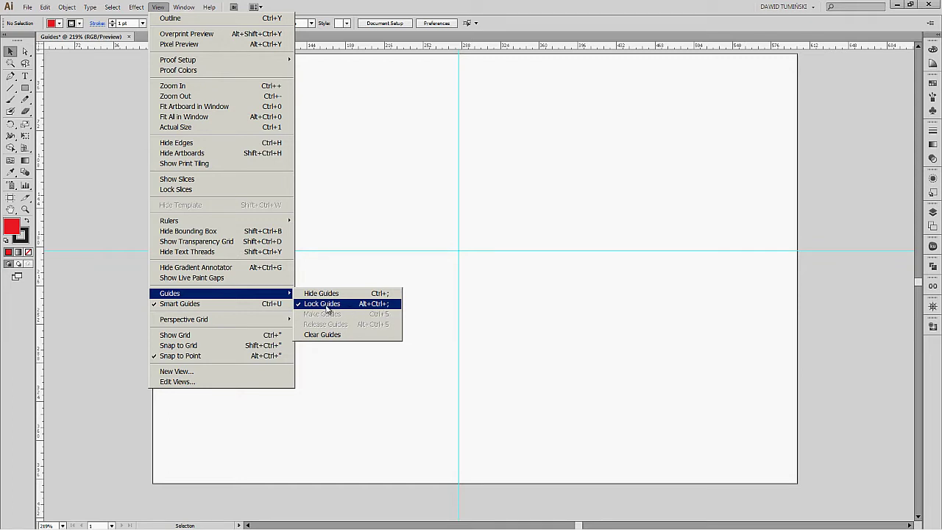
left_click(503, 308)
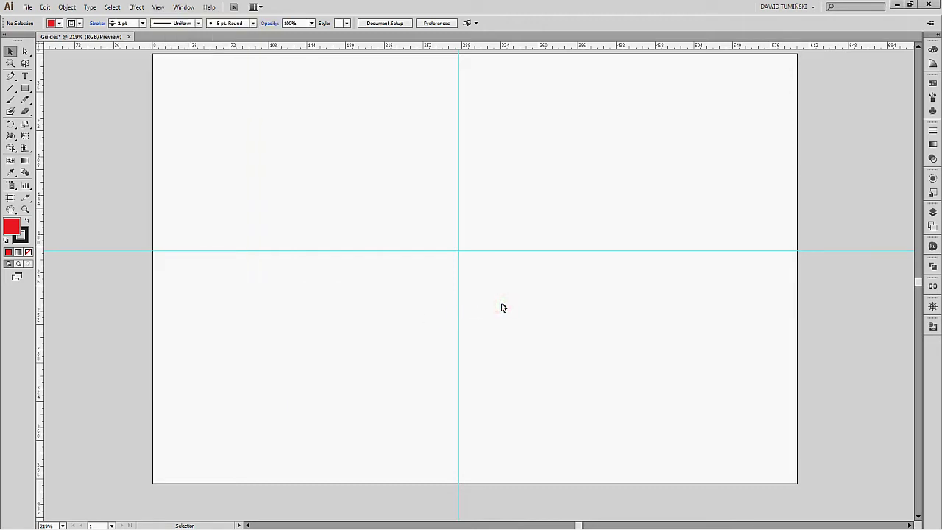
key("alt")
left_click(158, 7)
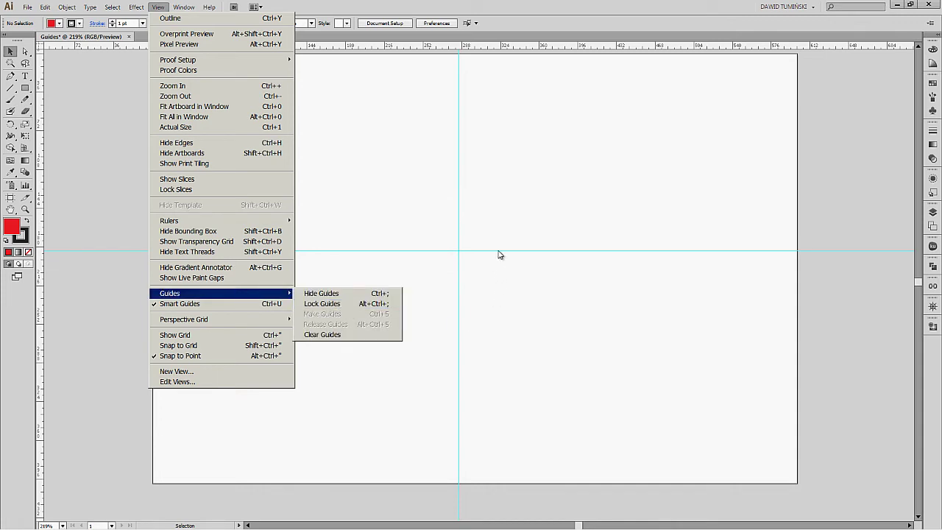
Move the horizontal guide down to about 200 px, select each guide in turn, and clear the selection.
mouse_move(499, 255)
left_mouse_down()
mouse_move(503, 213)
mouse_move(496, 287)
mouse_move(502, 243)
mouse_move(500, 267)
left_mouse_up()
mouse_move(462, 213)
left_mouse_down()
mouse_move(451, 220)
mouse_move(481, 223)
mouse_move(437, 227)
mouse_move(460, 231)
mouse_move(462, 205)
mouse_move(454, 203)
mouse_move(459, 210)
left_mouse_up()
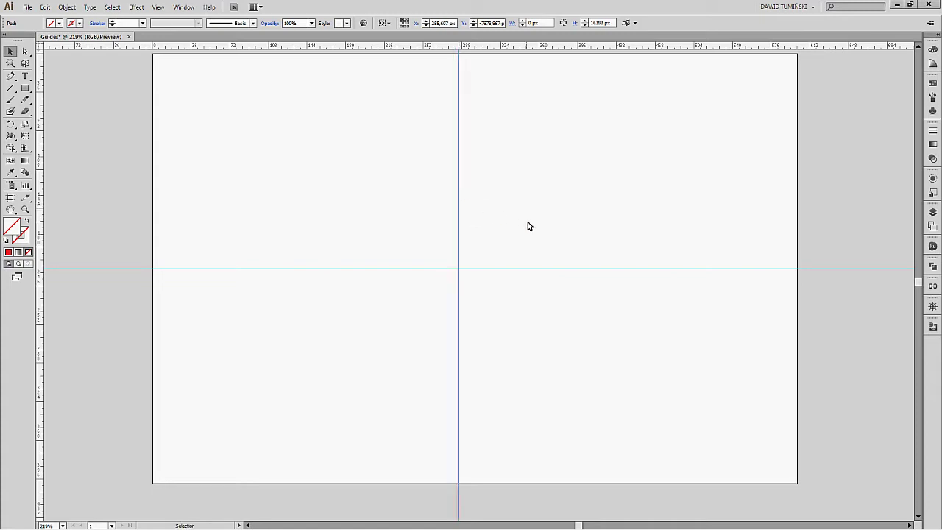
left_click_drag(545, 266, 544, 270)
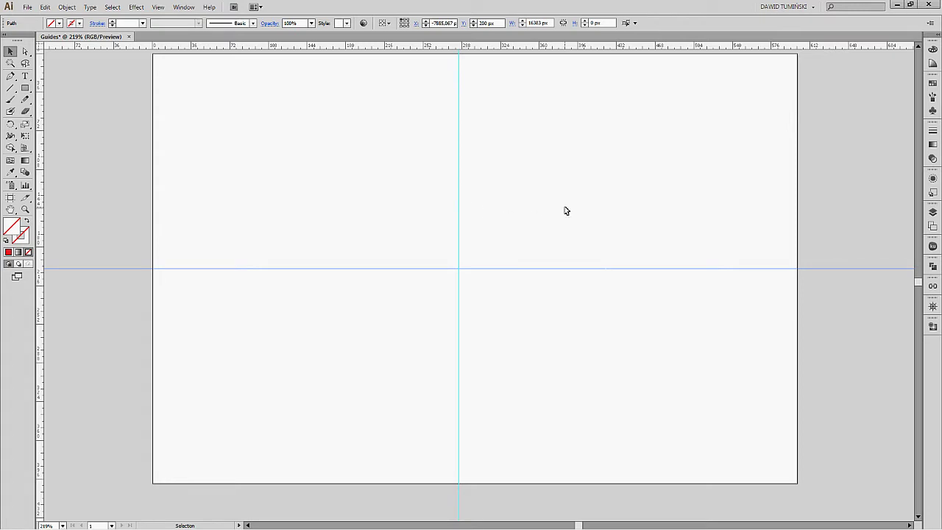
left_click(565, 211)
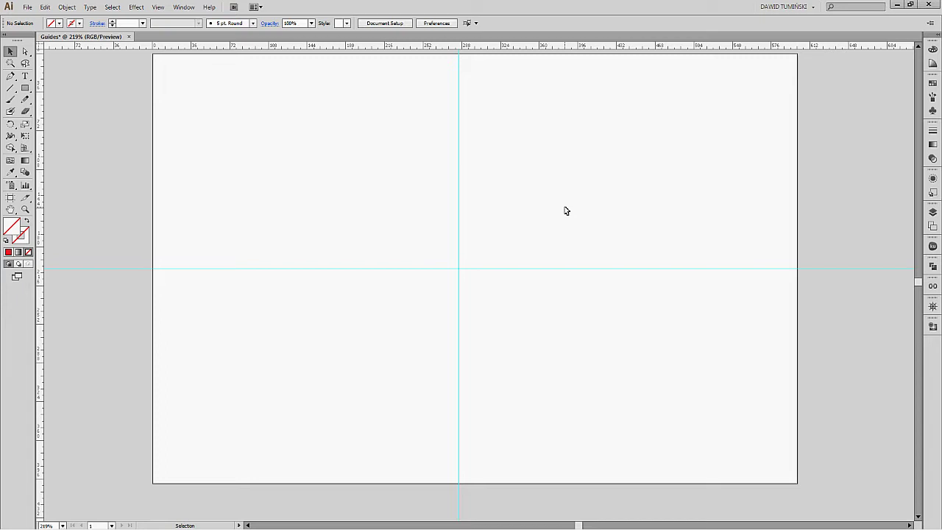
Rename the document's only layer as GUIDES.
left_click(932, 215)
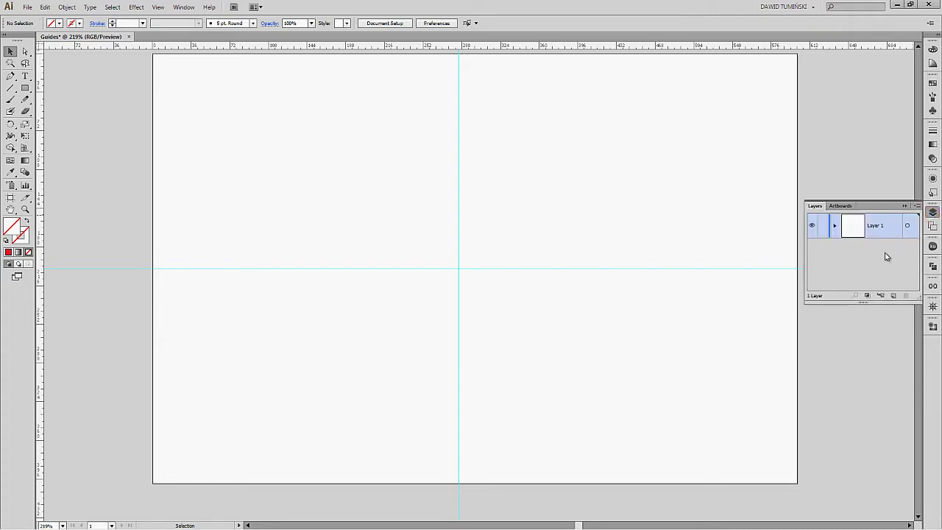
double_click(879, 228)
type("G")
type("UIDES")
key("Return")
Lock and unlock the GUIDES layer, and move the horizontal guide up to about 191 px.
left_click(823, 227)
left_click(825, 226)
mouse_move(491, 270)
left_mouse_down()
mouse_move(490, 206)
mouse_move(498, 266)
mouse_move(504, 262)
left_mouse_up()
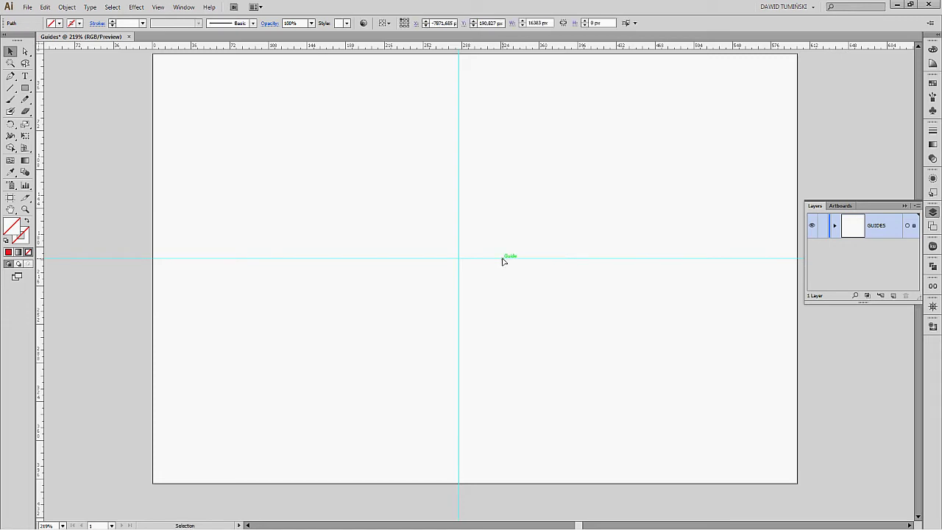
left_click(503, 261)
scroll(502, 261, "up", 1)
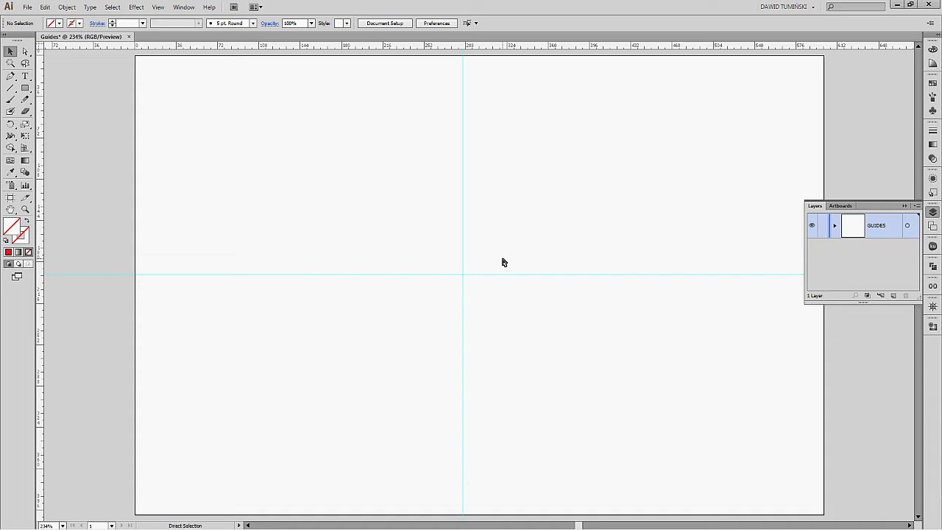
Open the Guides & Grid preferences and move the dialog clear of the guides on the artboard.
key("ctrl+k")
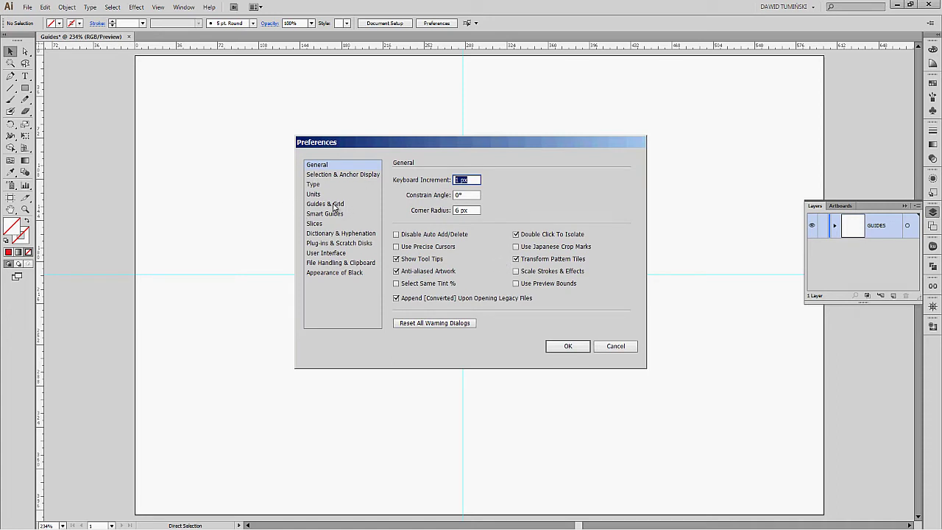
left_click(577, 345)
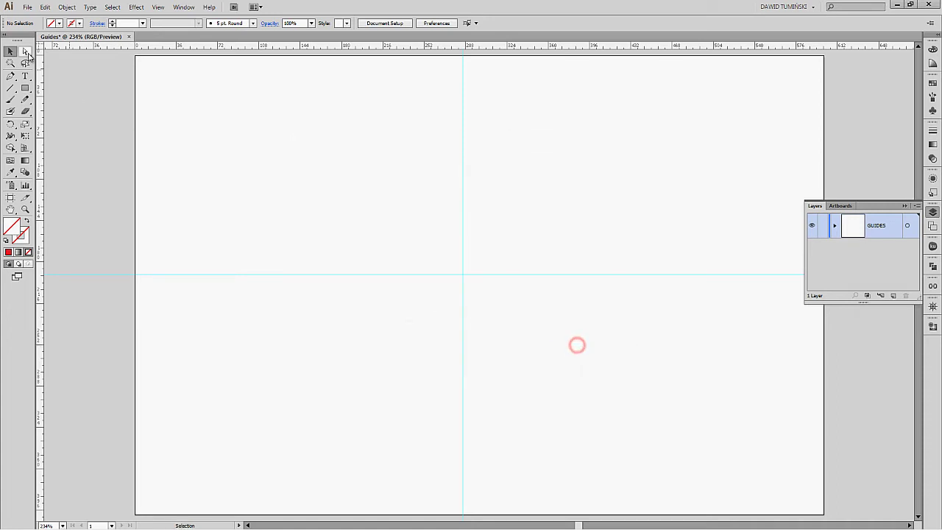
left_click(46, 7)
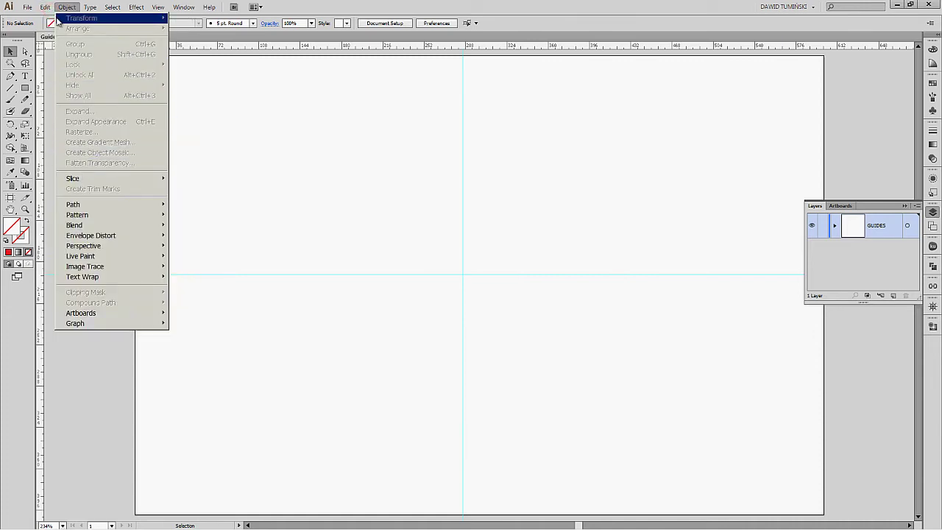
mouse_move(45, 9)
mouse_move(107, 304)
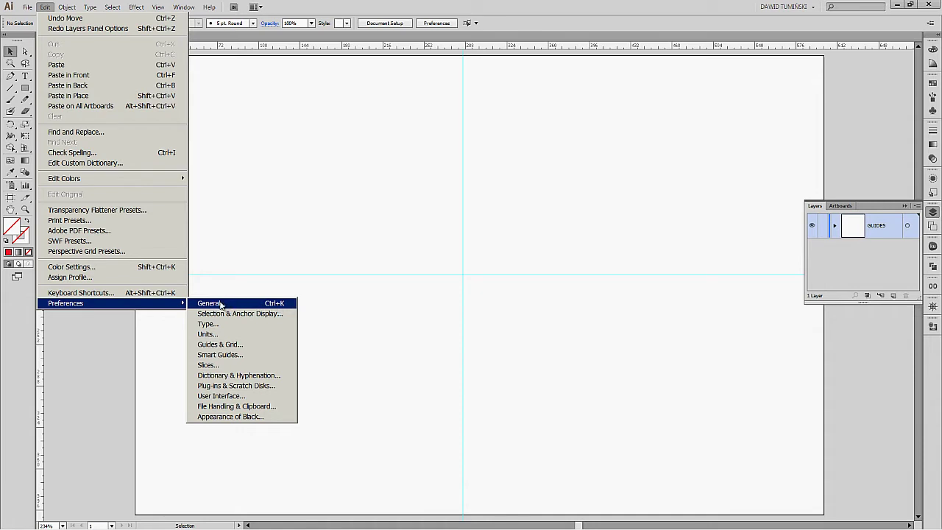
left_click(235, 345)
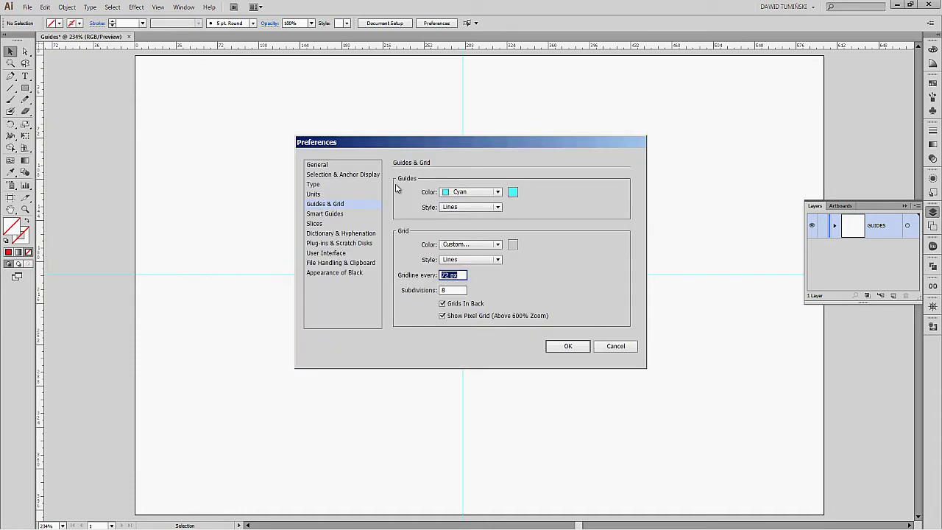
left_click_drag(465, 147, 266, 113)
Set the guide color to Magenta, keep the guide style as Lines, and apply the preferences.
left_click(298, 156)
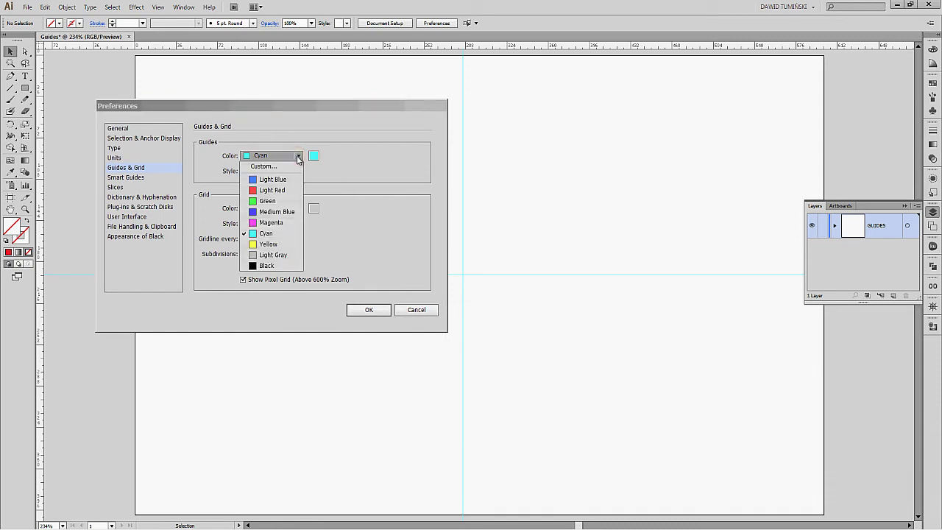
left_click(276, 224)
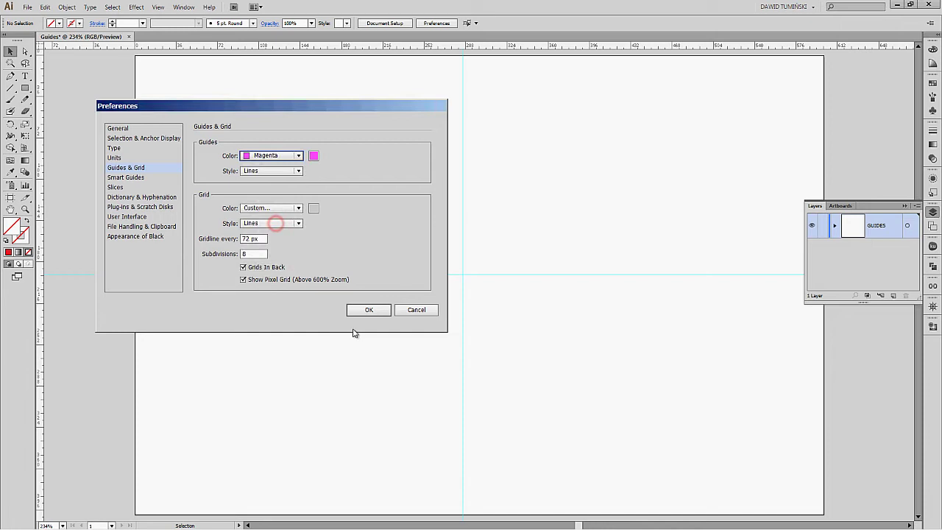
left_click(299, 171)
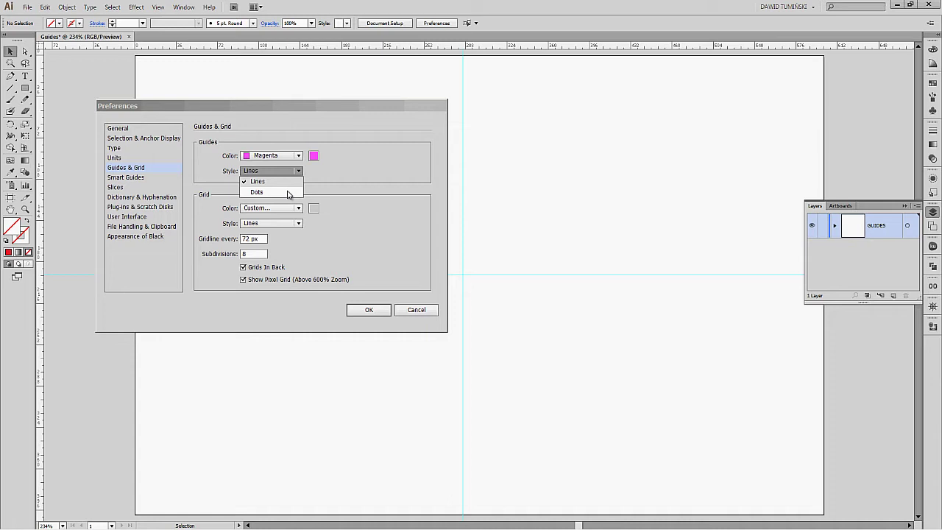
left_click(293, 156)
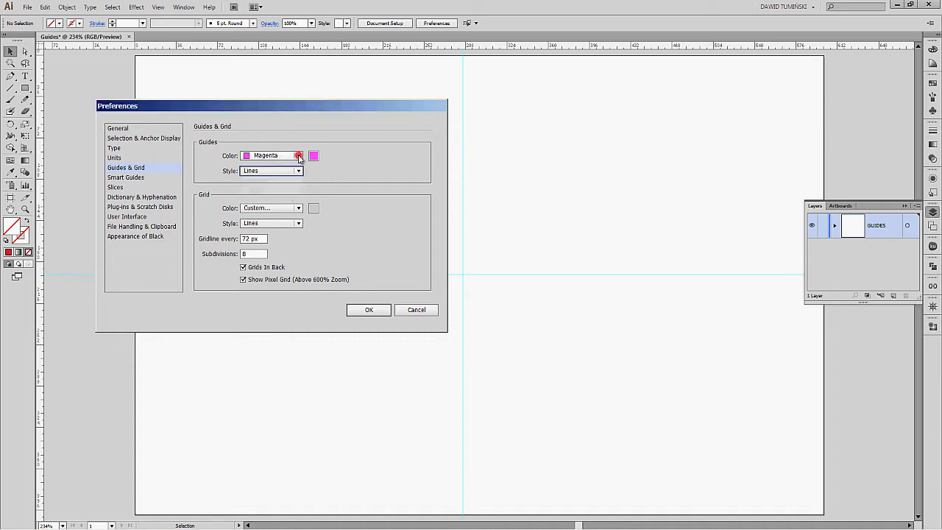
left_click(299, 156)
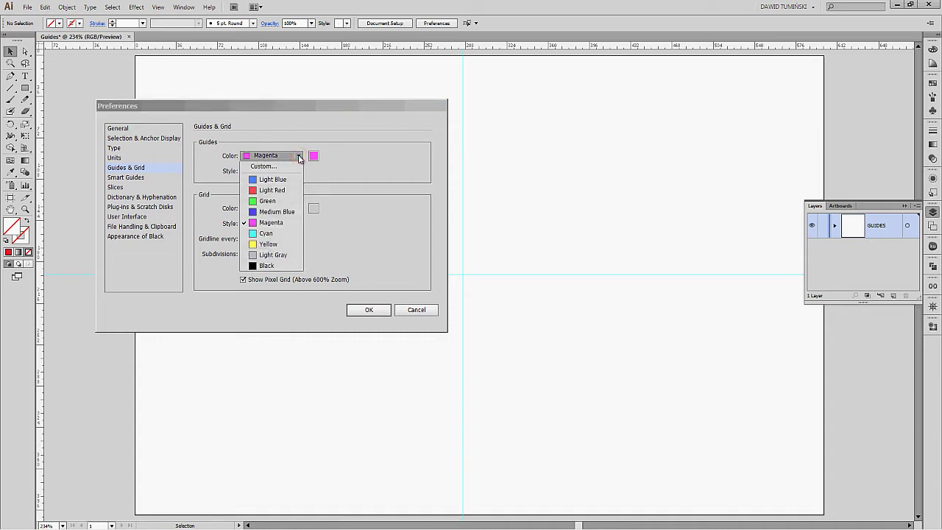
left_click(272, 221)
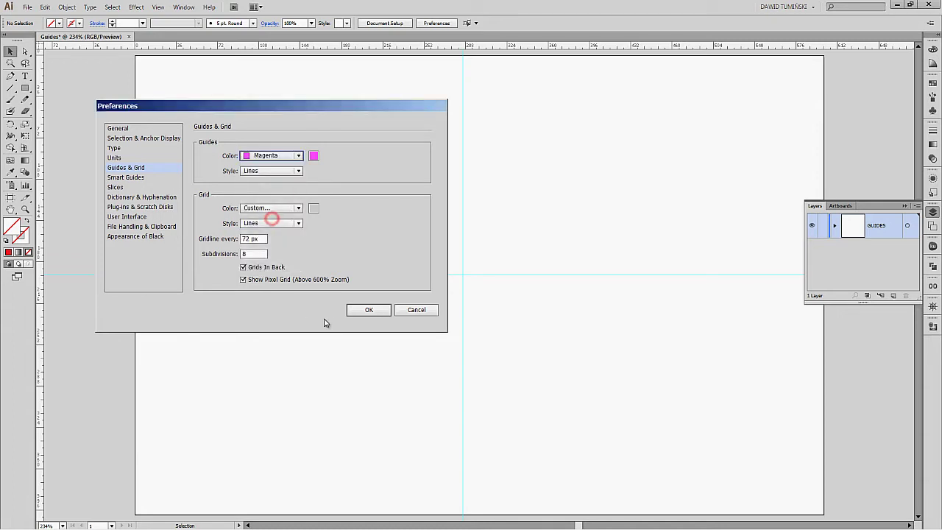
left_click(364, 311)
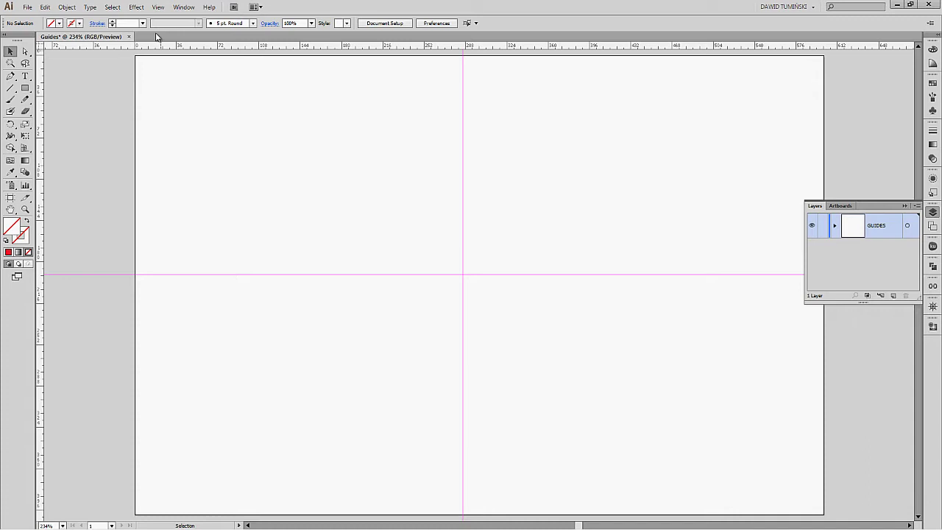
Clear all guides from the document.
left_click(158, 7)
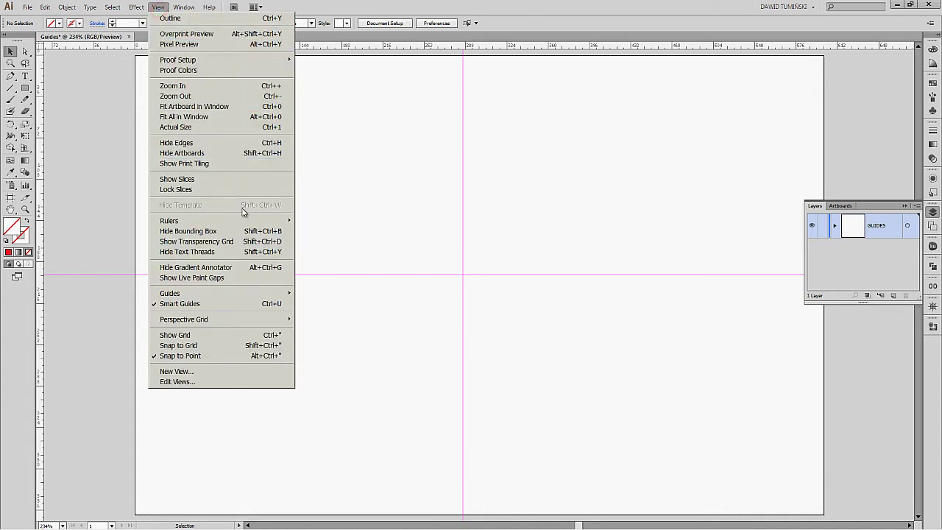
mouse_move(250, 299)
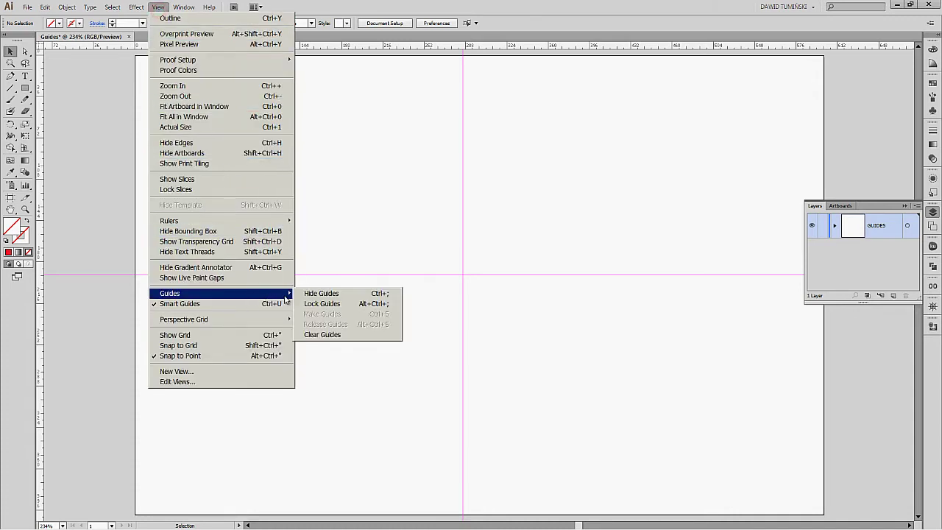
left_click(338, 338)
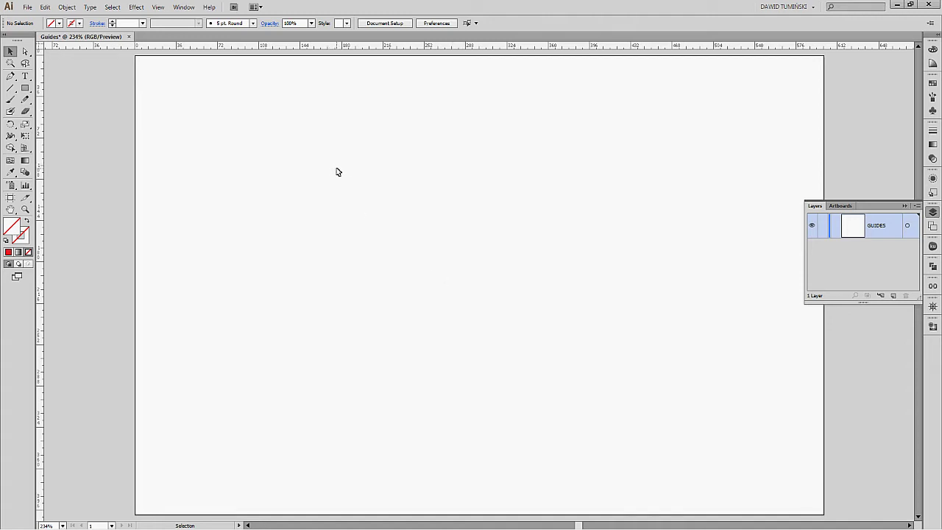
Draw a circle about 124 px in diameter with the Ellipse tool in the artboard's upper middle area.
left_click(29, 92)
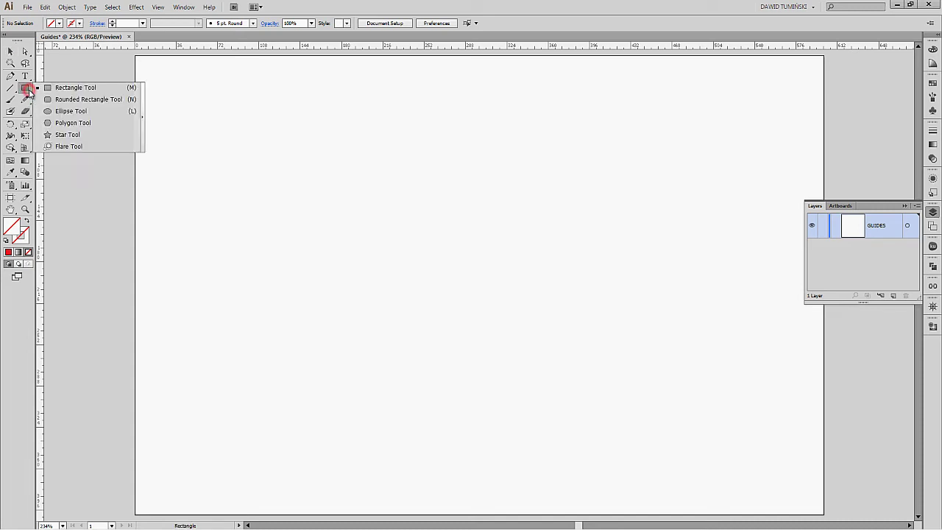
left_click(73, 111)
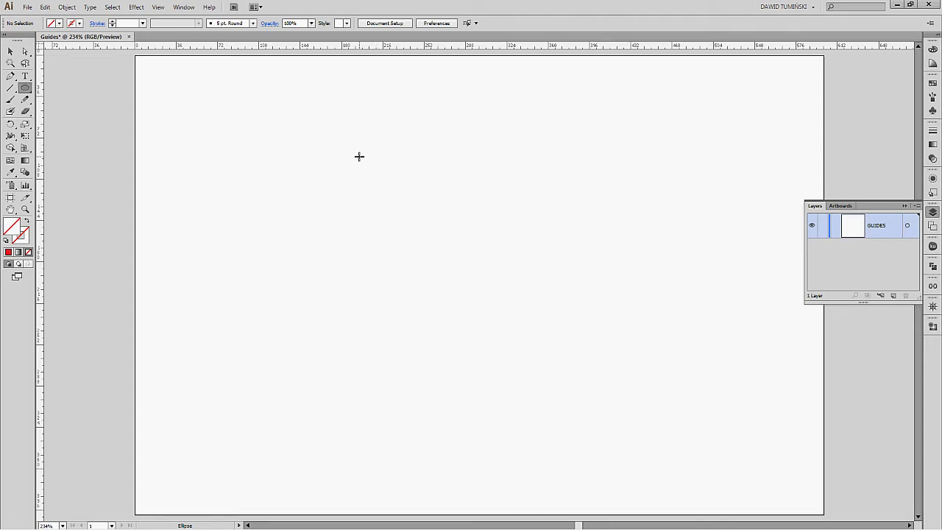
left_click_drag(358, 156, 501, 299)
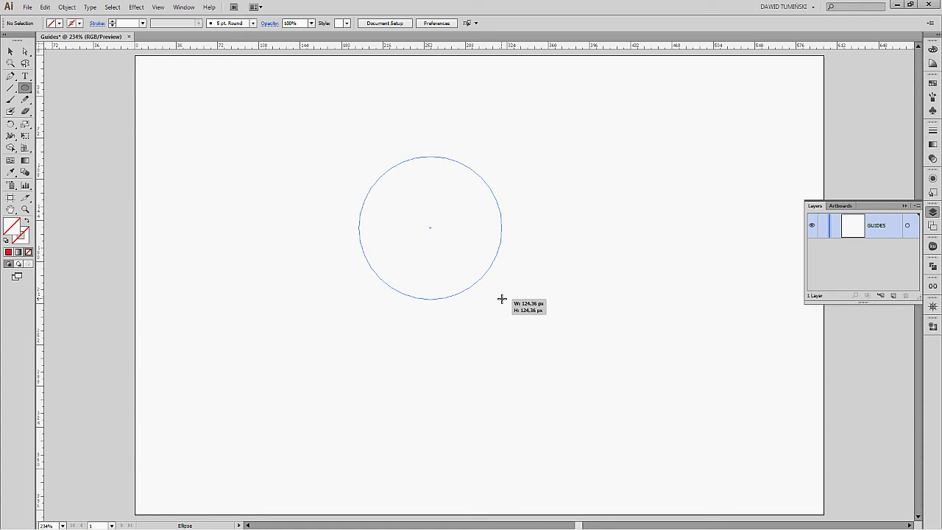
Give the circle the default white fill and black stroke, convert it into a guide, and deselect it.
left_click_drag(502, 299, 502, 298)
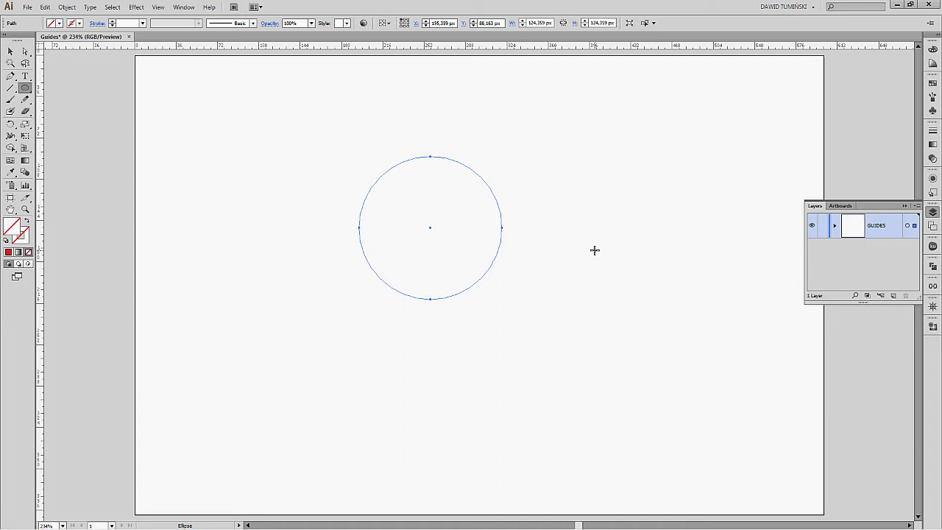
key("d")
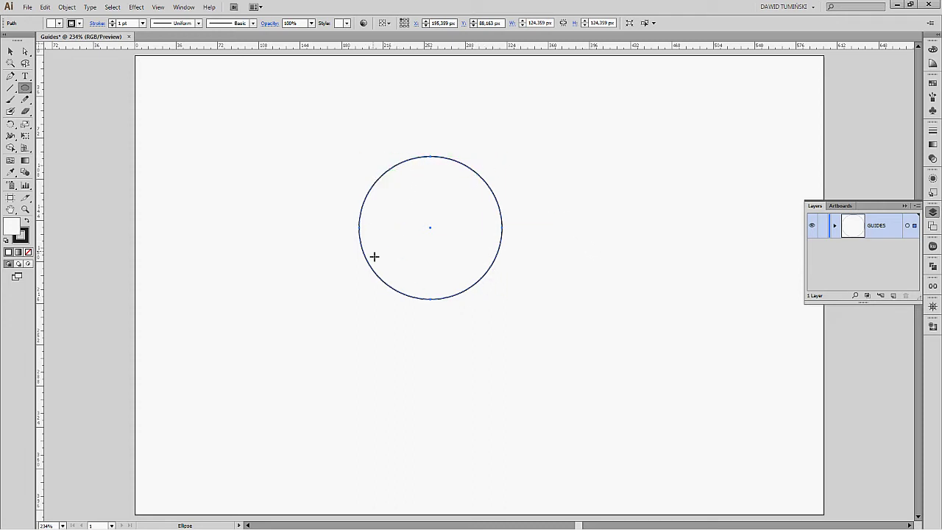
left_click(157, 7)
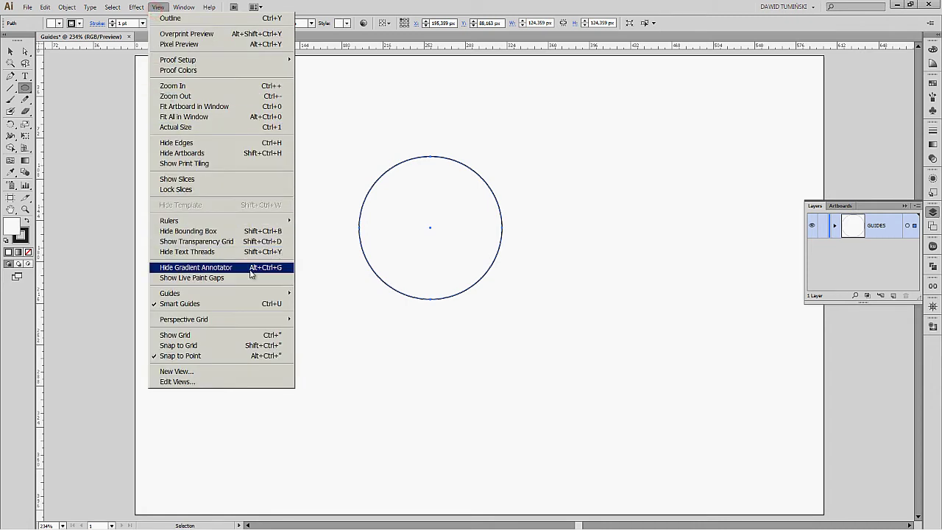
mouse_move(284, 293)
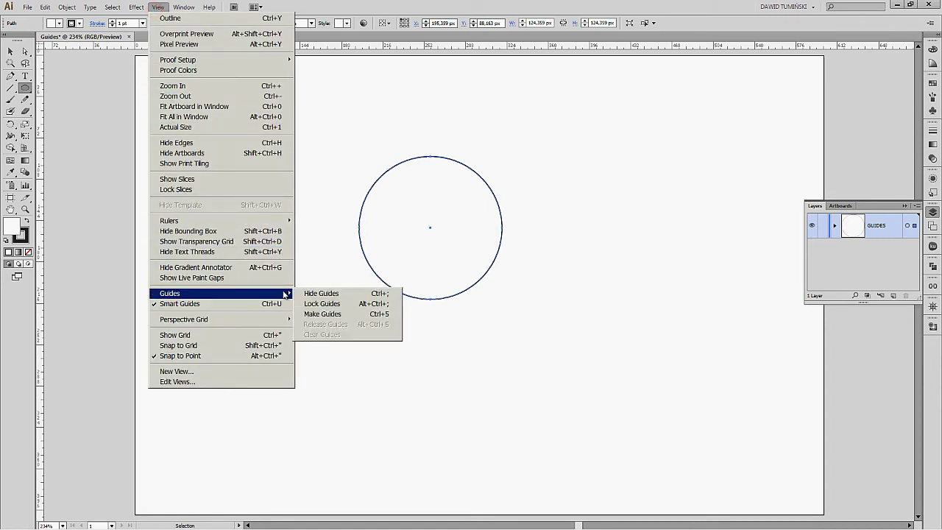
left_click(330, 315)
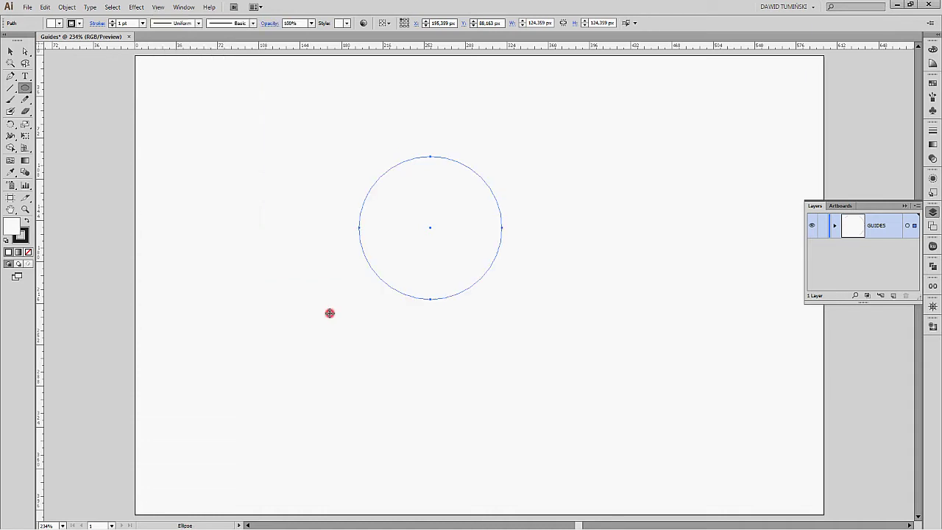
left_click(248, 379)
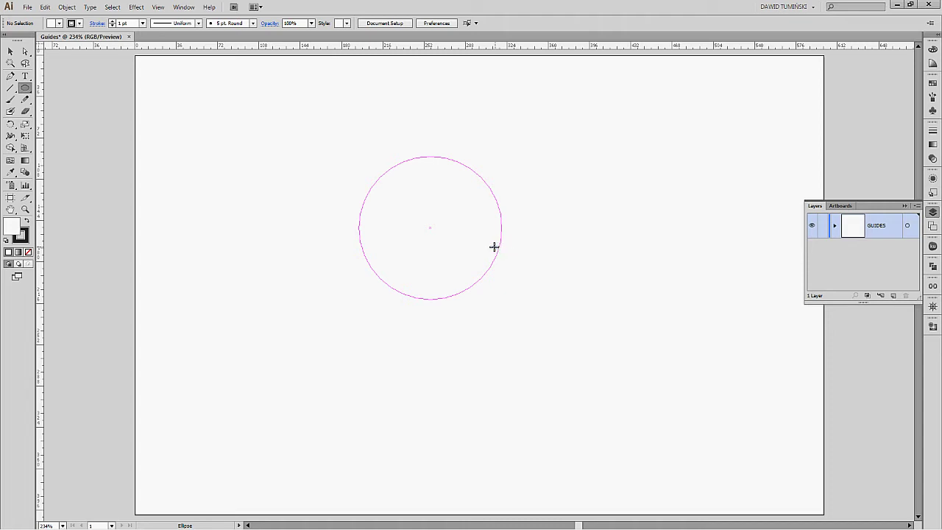
Draw a five-pointed star about 95 px wide and 91 px high with the Star tool, just below and beside the circle guide.
left_click(25, 88)
left_click_drag(26, 91, 66, 134)
scroll(479, 368, "right", 3)
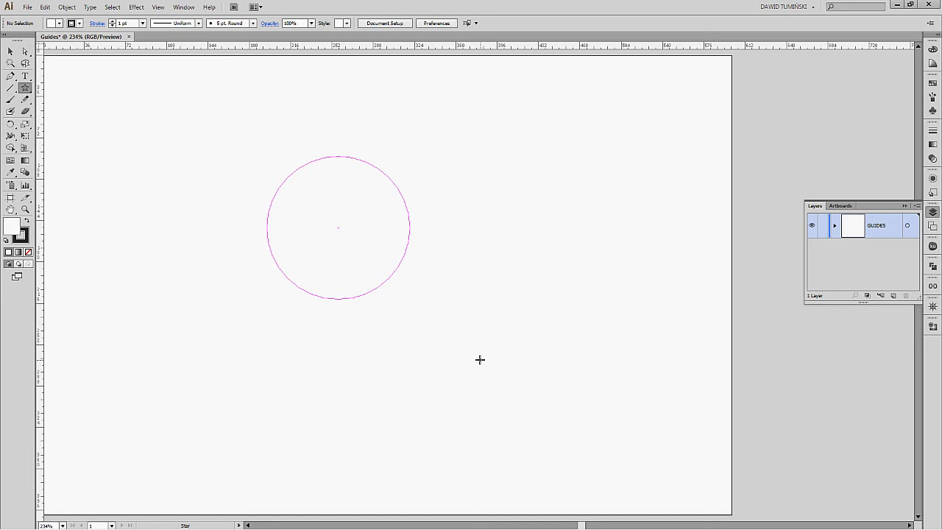
key("space")
mouse_move(442, 360)
left_mouse_down()
mouse_move(442, 347)
mouse_move(473, 360)
mouse_move(437, 373)
mouse_move(446, 370)
left_mouse_up()
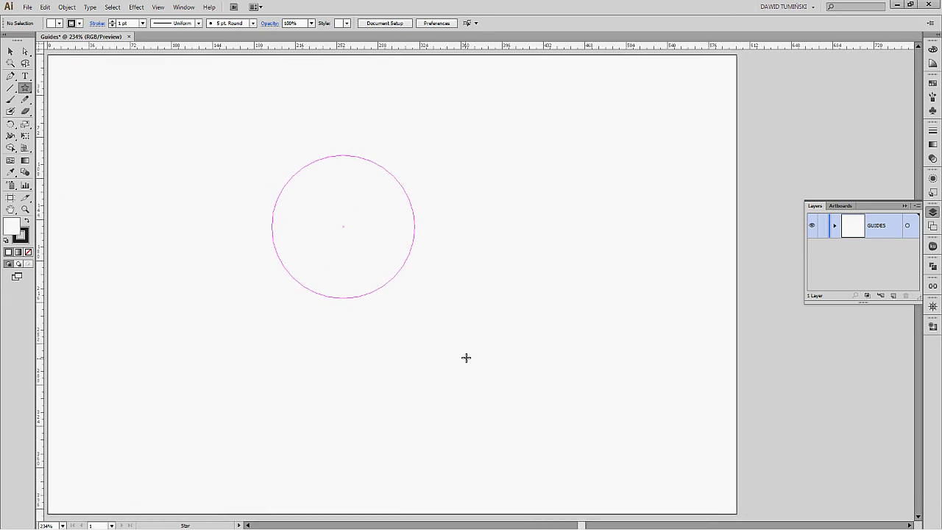
left_click_drag(466, 284, 504, 326)
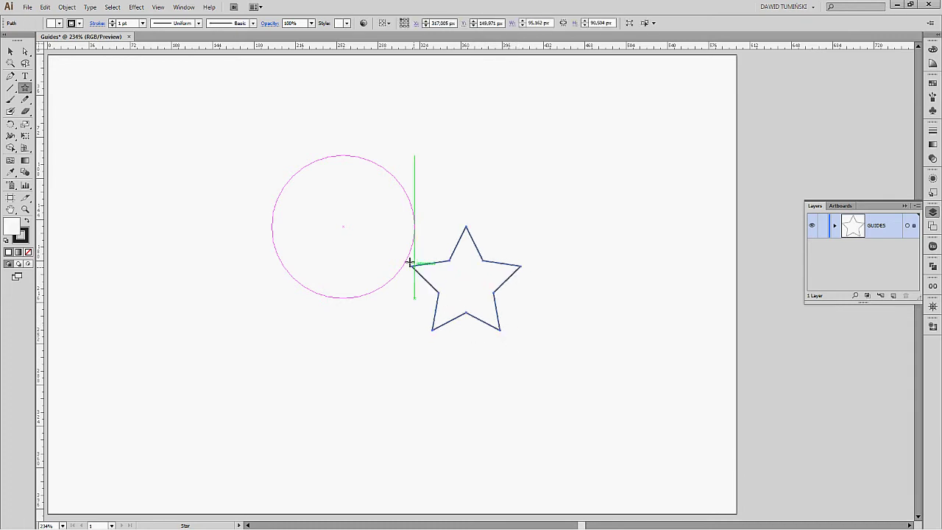
Convert the star into a guide and deselect it.
left_click(162, 8)
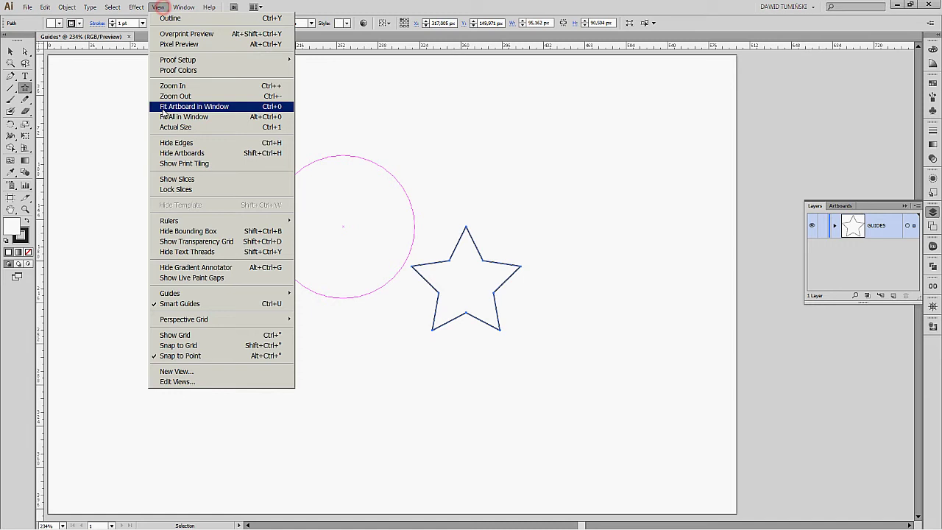
mouse_move(259, 295)
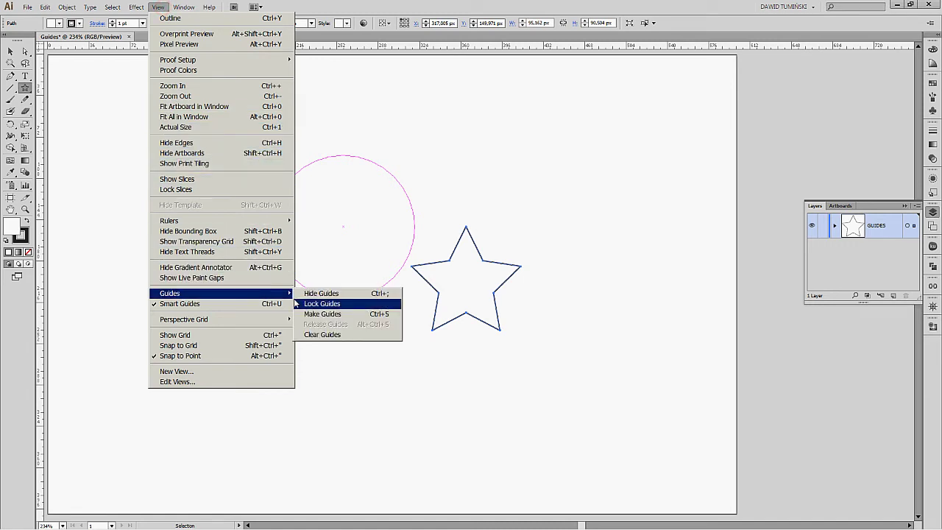
left_click(342, 312)
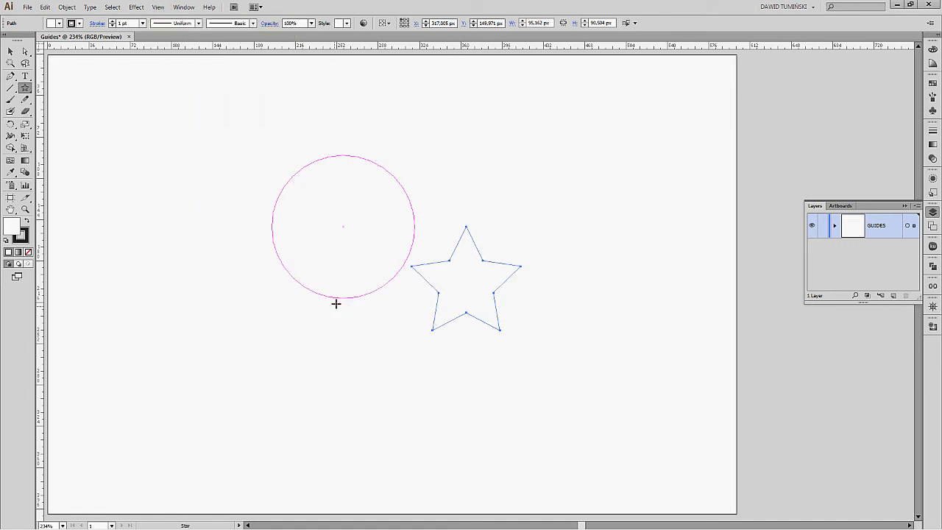
left_click(515, 170)
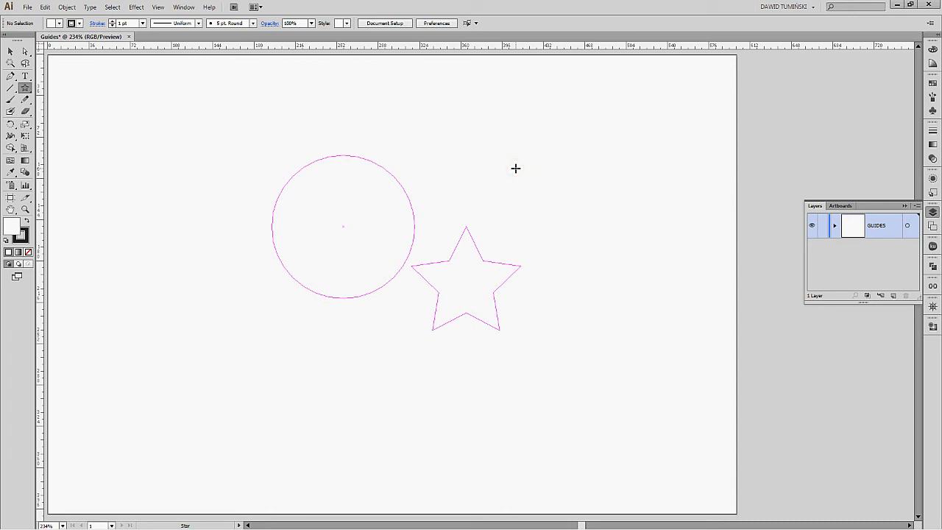
Draw a wavy open path about 431 px wide and 104 px high with the Pen tool, running above the circle and looping back over the star.
left_click(10, 76)
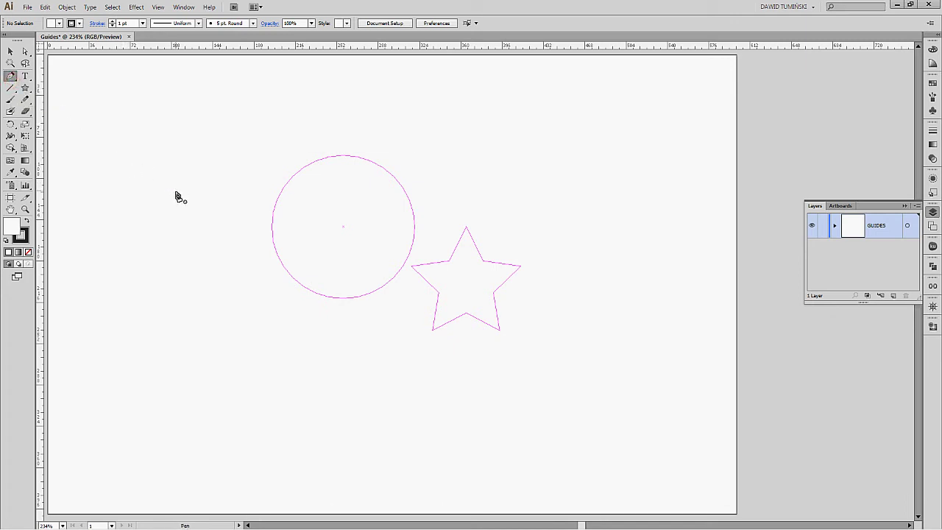
left_click_drag(137, 112, 149, 130)
left_click_drag(274, 129, 284, 151)
left_click_drag(486, 131, 508, 118)
left_click_drag(631, 163, 639, 215)
left_click_drag(531, 213, 434, 187)
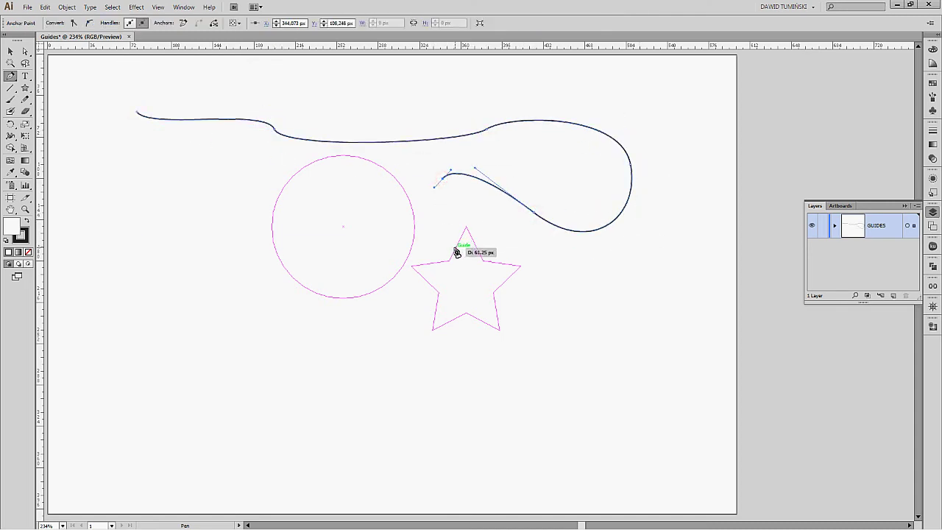
Convert the wavy open path into a guide and deselect it.
left_click(158, 7)
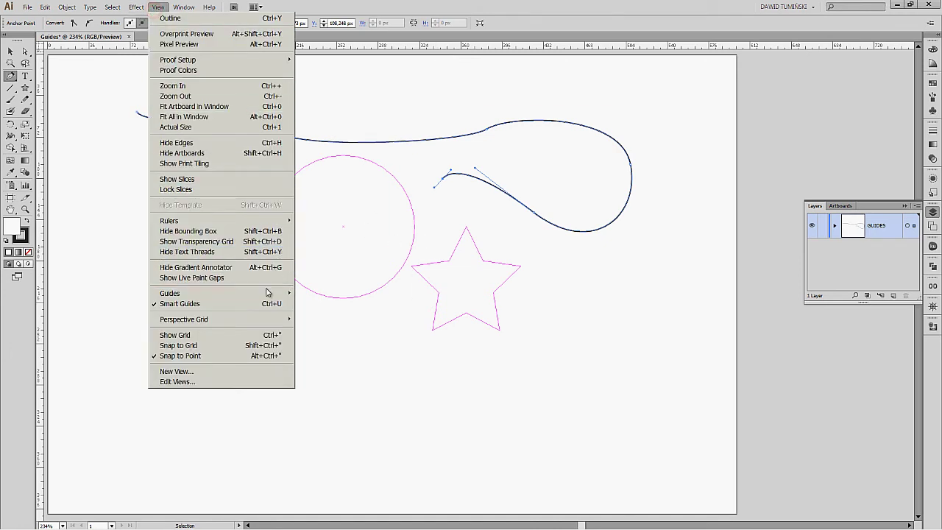
mouse_move(266, 294)
left_click(322, 314)
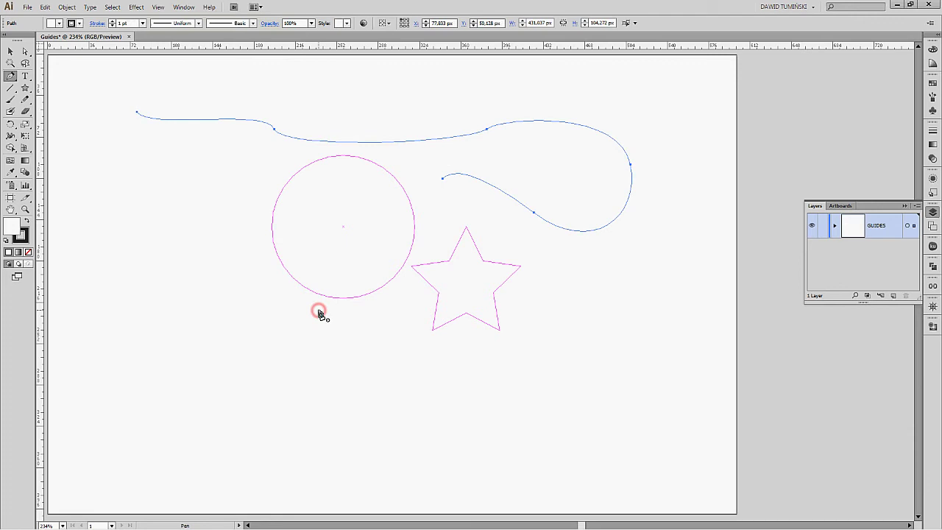
key("v")
left_click(213, 223)
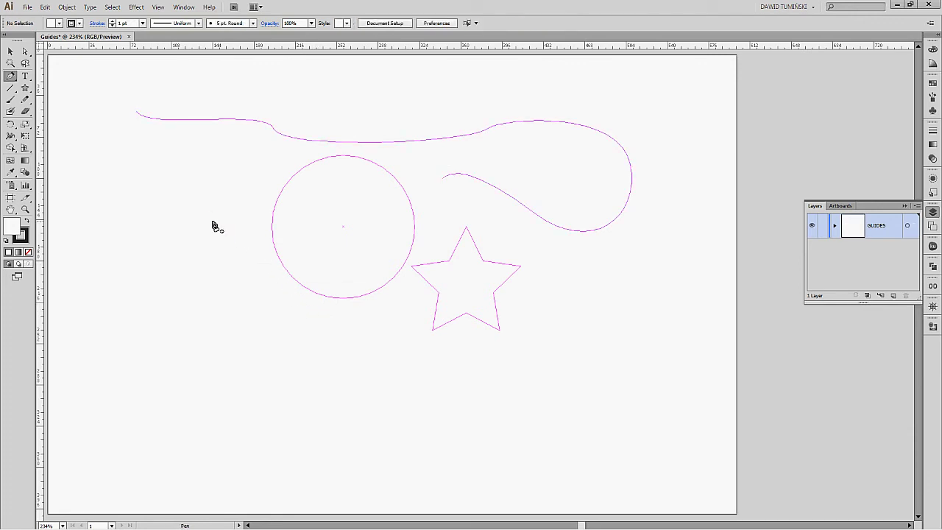
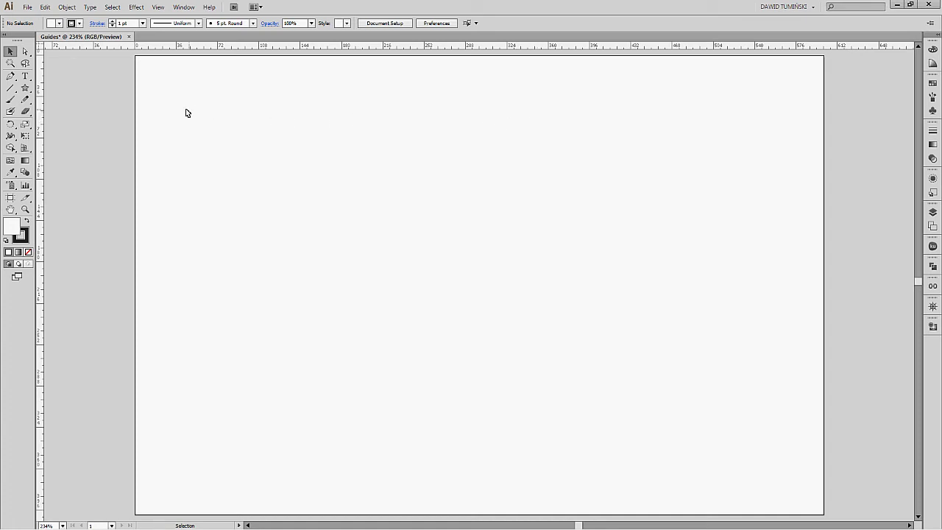
left_click(12, 93)
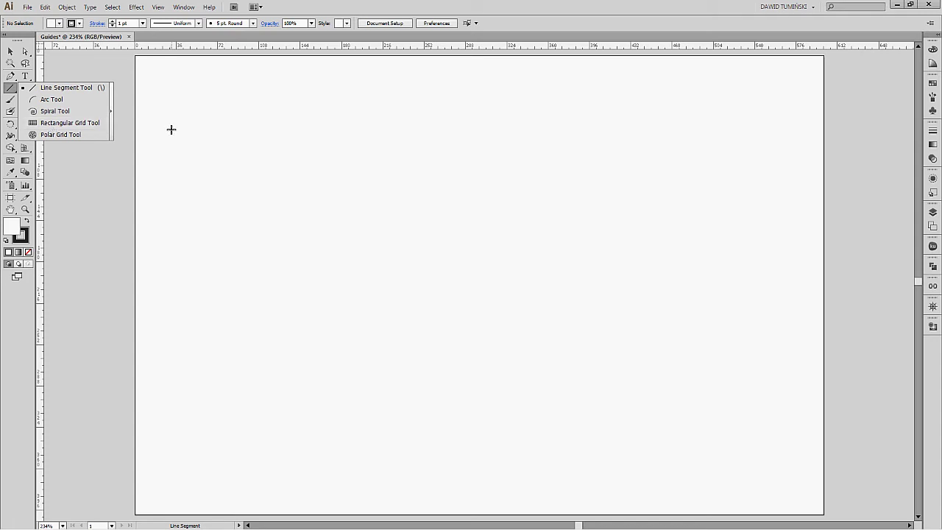
left_click(446, 176)
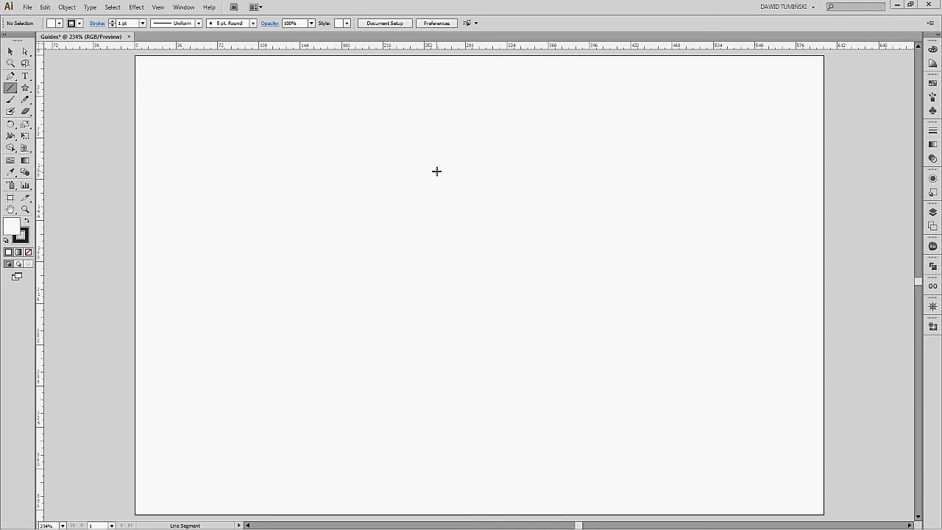
Check the artboard's width and height in artboard editing mode, then return to the Line Segment tool.
left_click(396, 24)
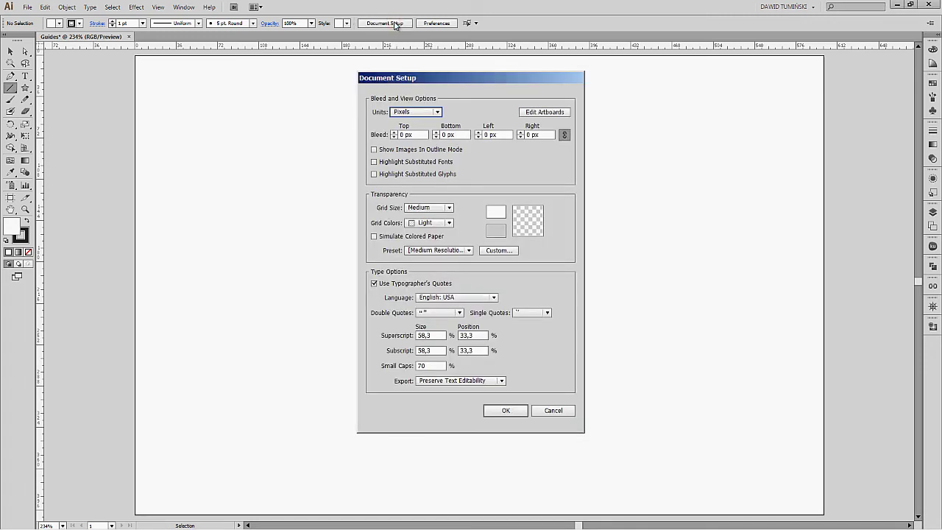
left_click(544, 113)
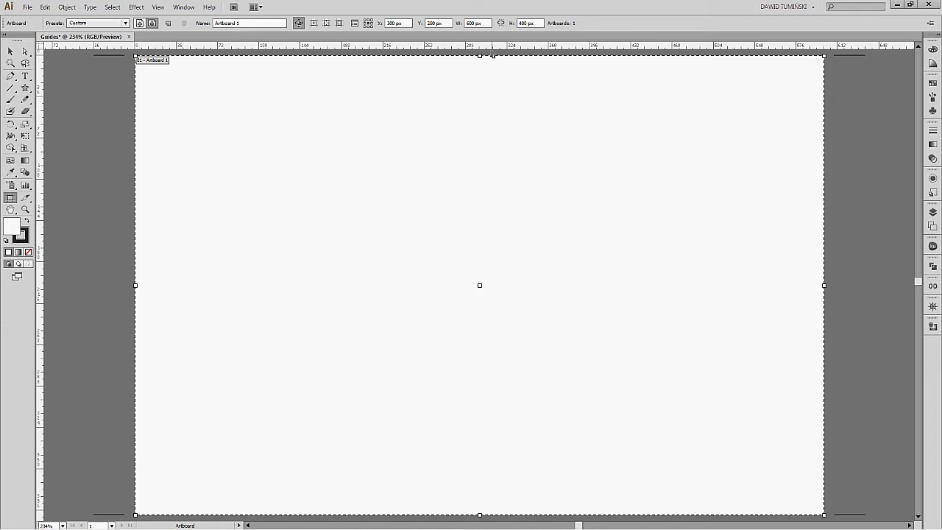
left_click(484, 22)
left_click(530, 22)
left_click(490, 23)
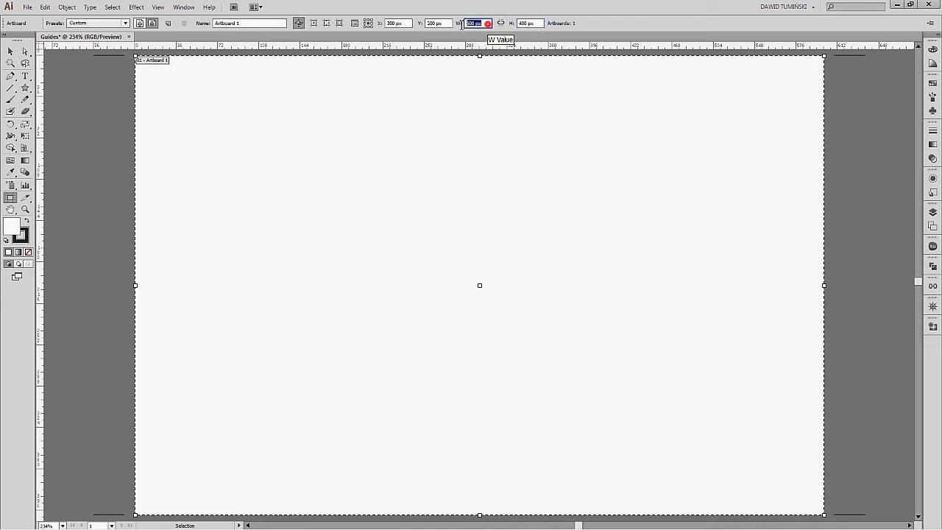
left_click(535, 23)
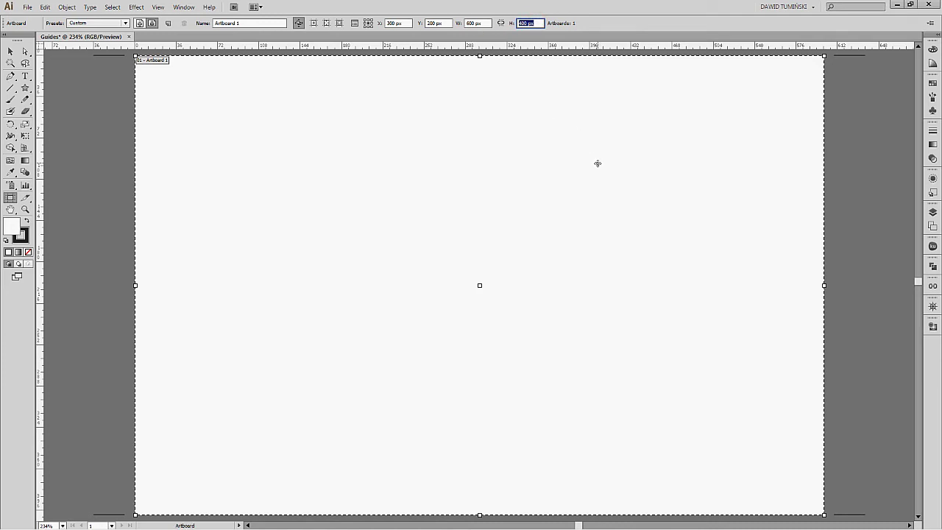
key("Return")
key("backslash")
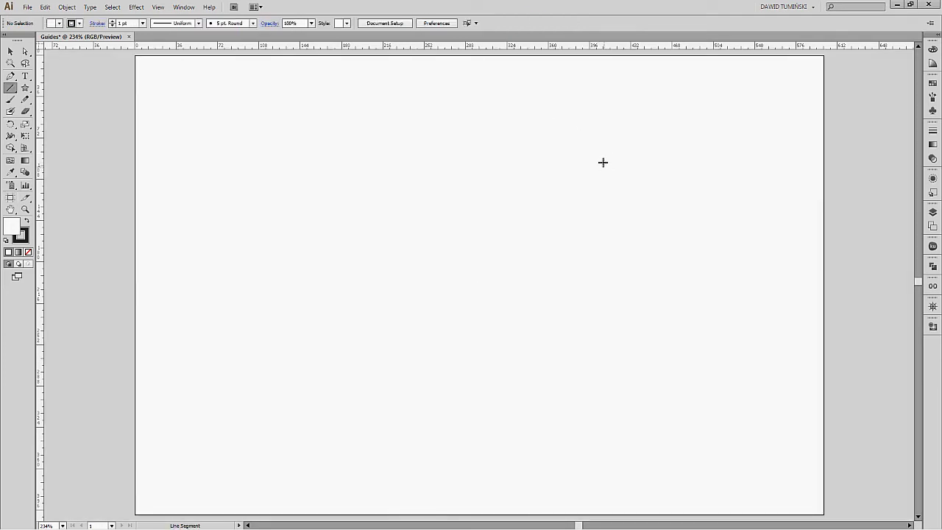
left_click_drag(479, 286, 475, 208)
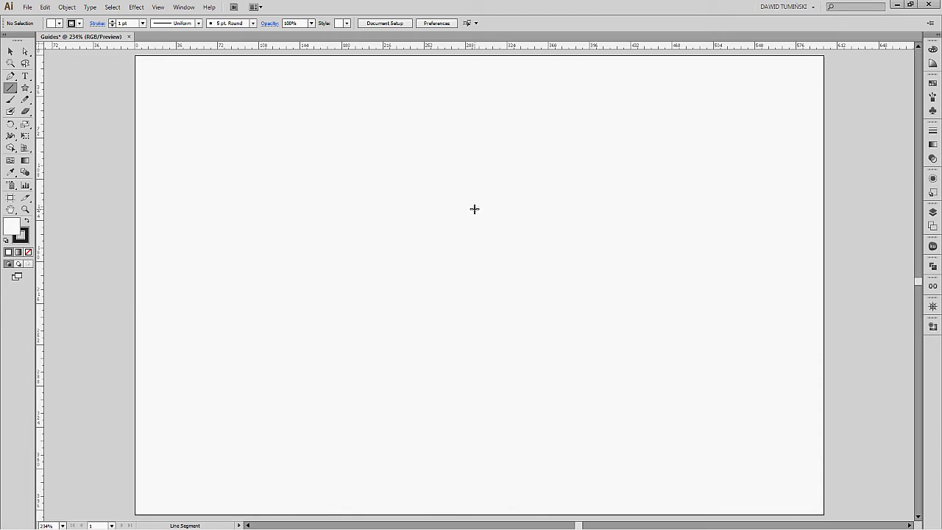
left_click(11, 198)
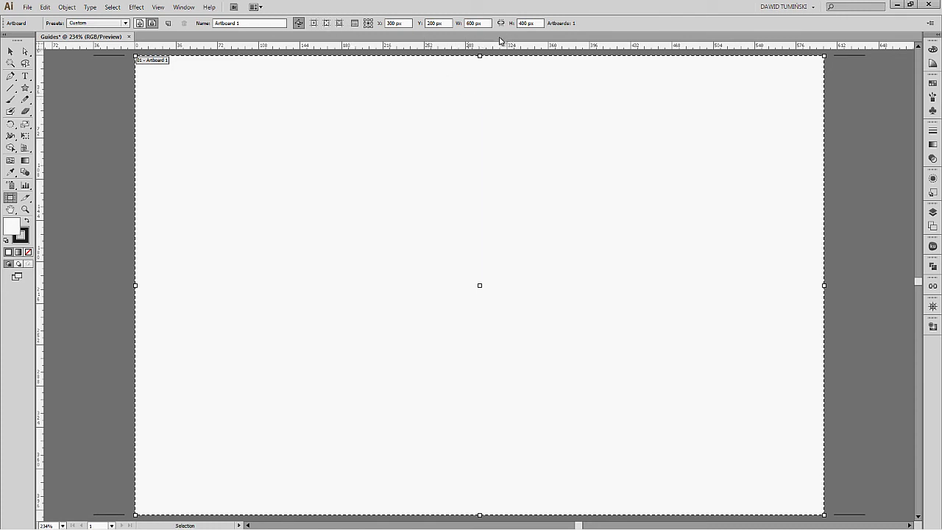
key("backslash")
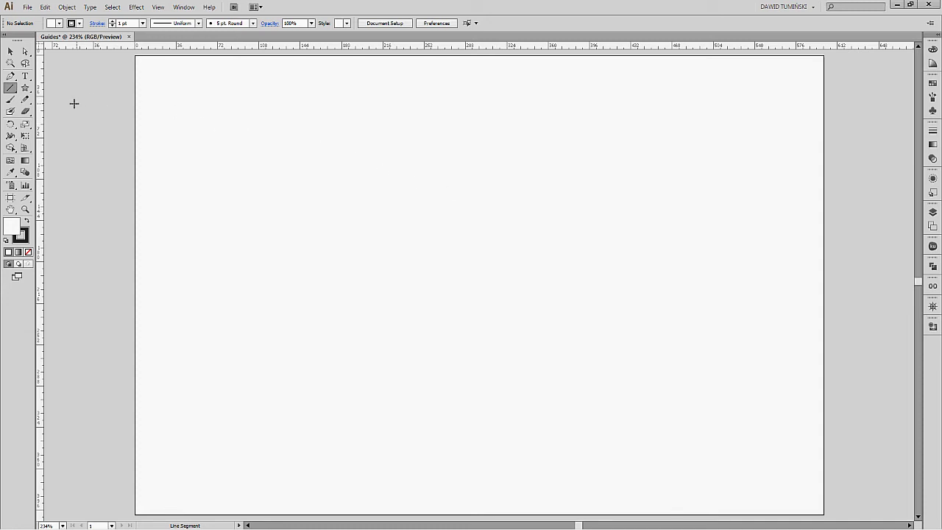
Create a 600 by 400 px rectangular grid with one horizontal and one vertical divider, starting near the artboard's upper-left corner.
left_click(11, 88)
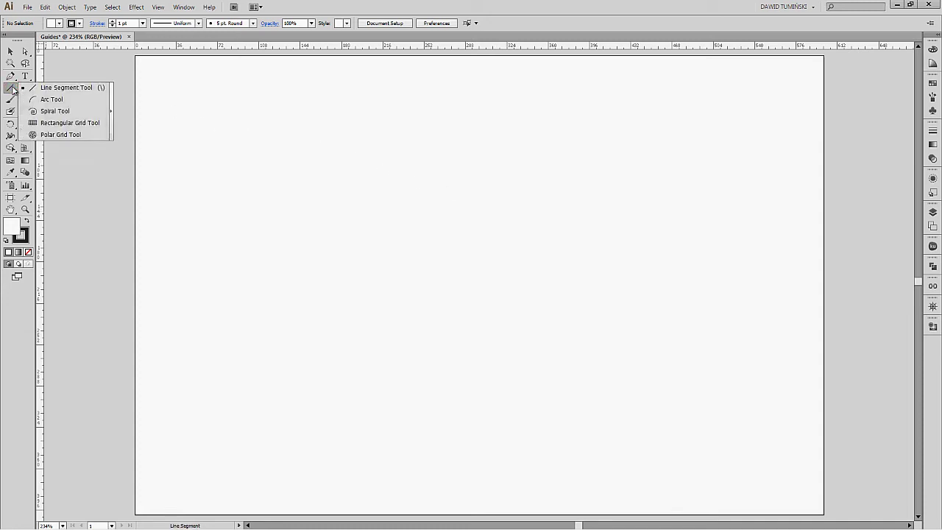
left_click(67, 123)
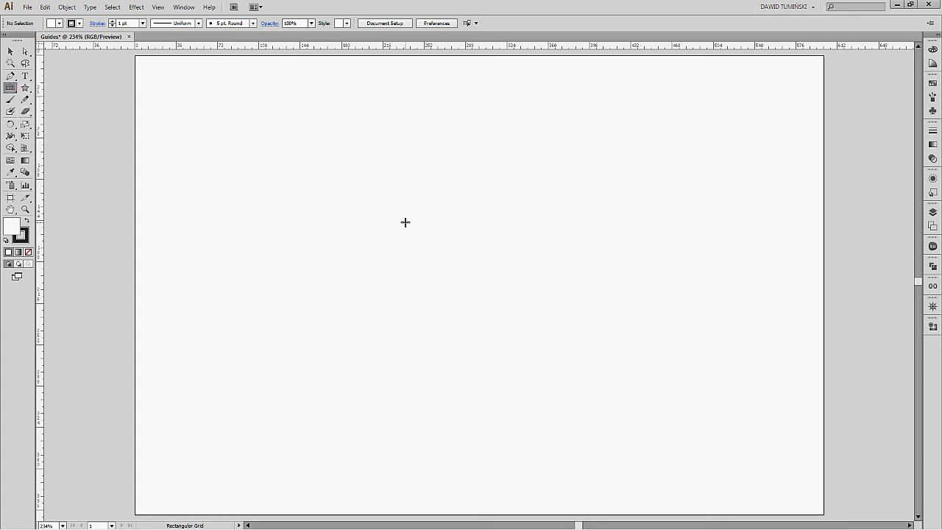
left_click(165, 80)
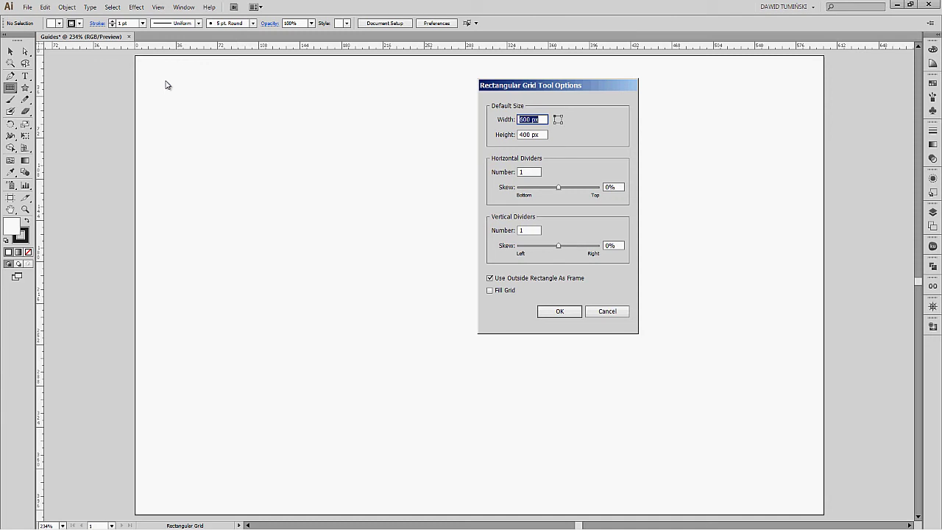
left_click(544, 120)
left_click_drag(545, 119, 515, 120)
key("Tab")
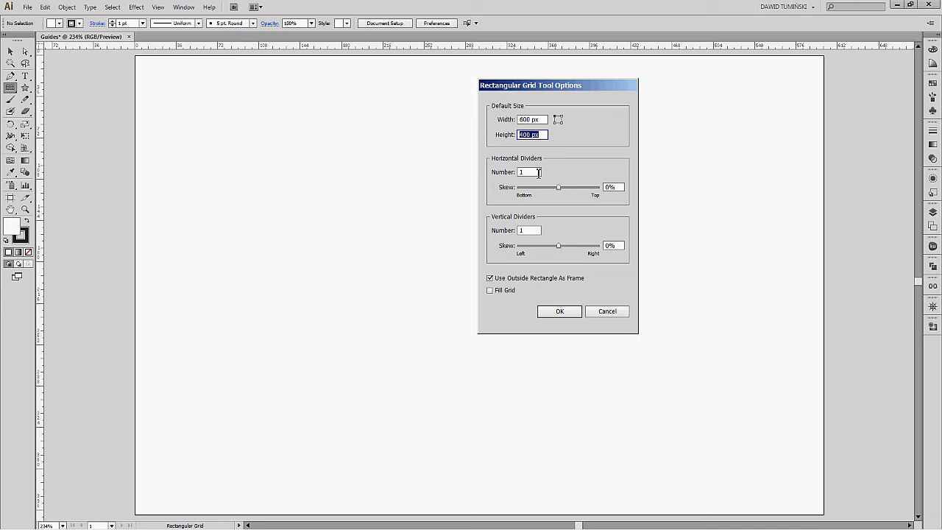
left_click(538, 172)
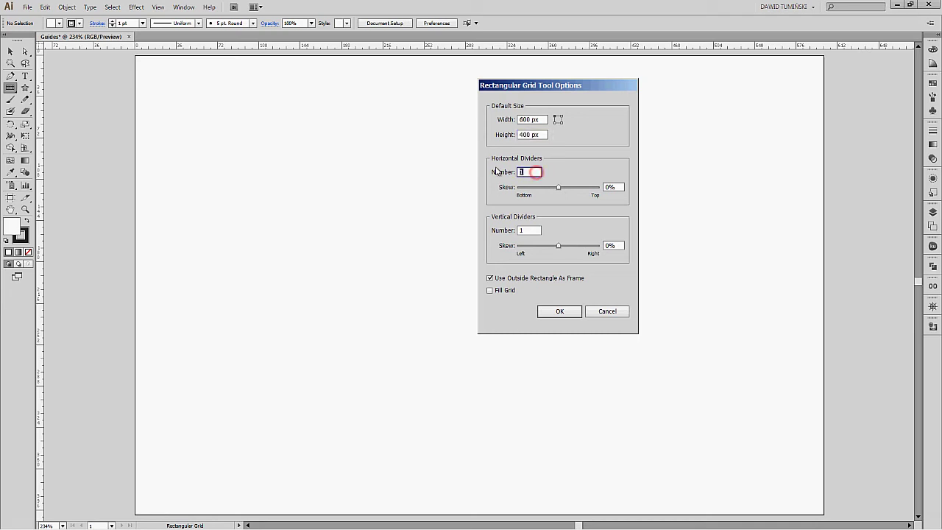
key("Up")
left_click(567, 315)
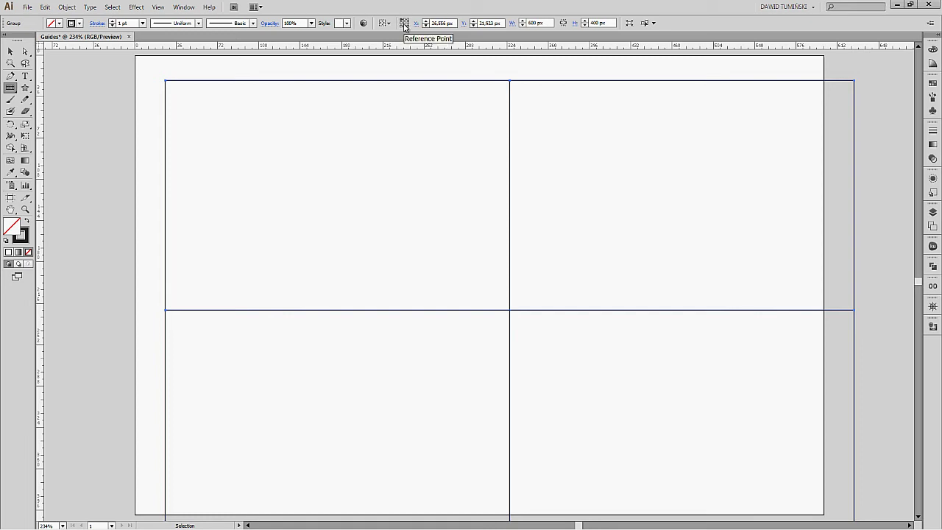
Set the rectangular grid's reference point to its upper-left corner and position the grid at X 0 px, Y 0 px.
left_click(404, 24)
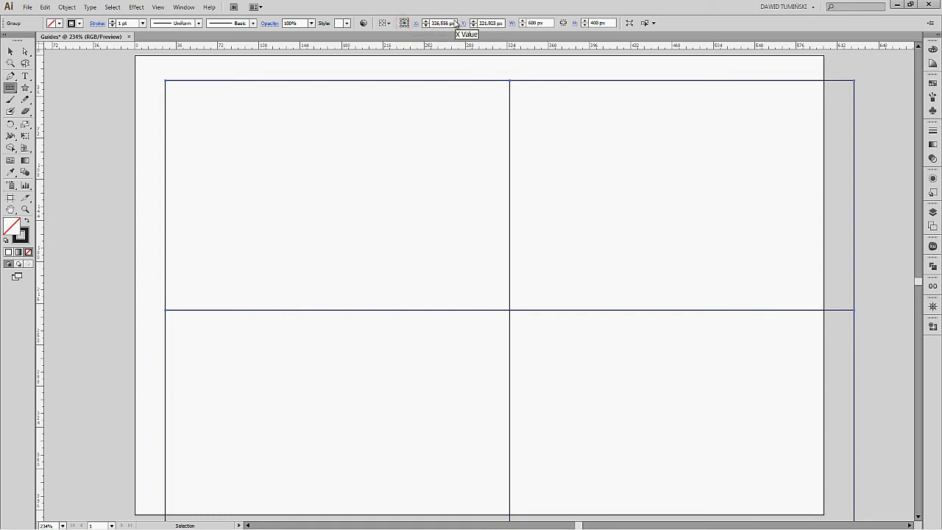
left_click(406, 20)
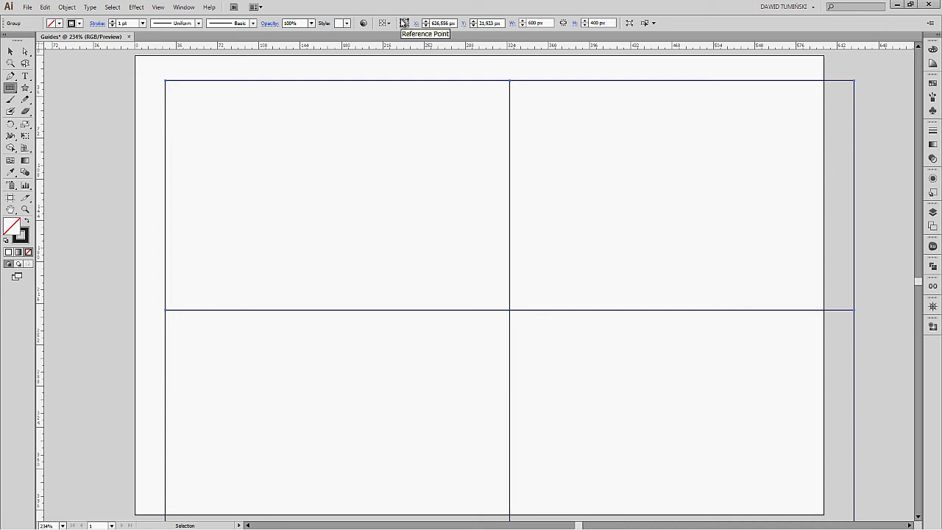
left_click(401, 23)
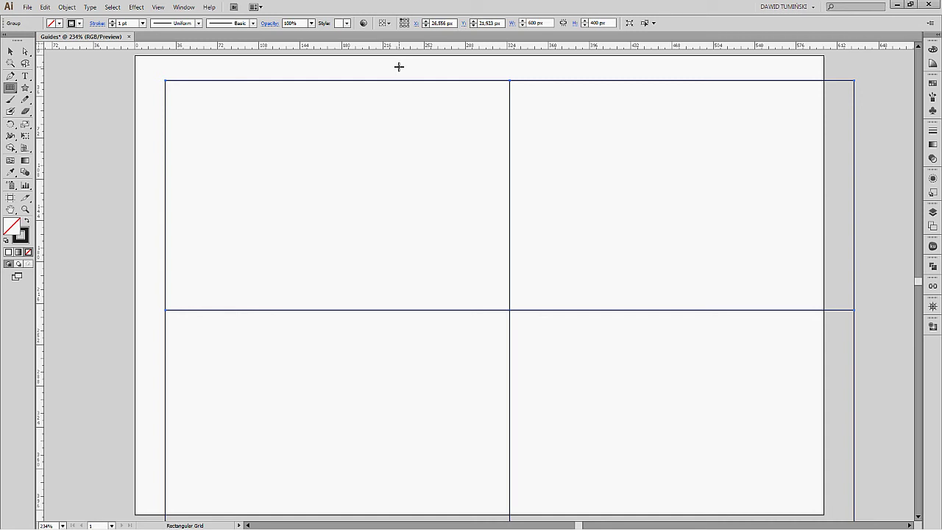
key("v")
left_click(451, 23)
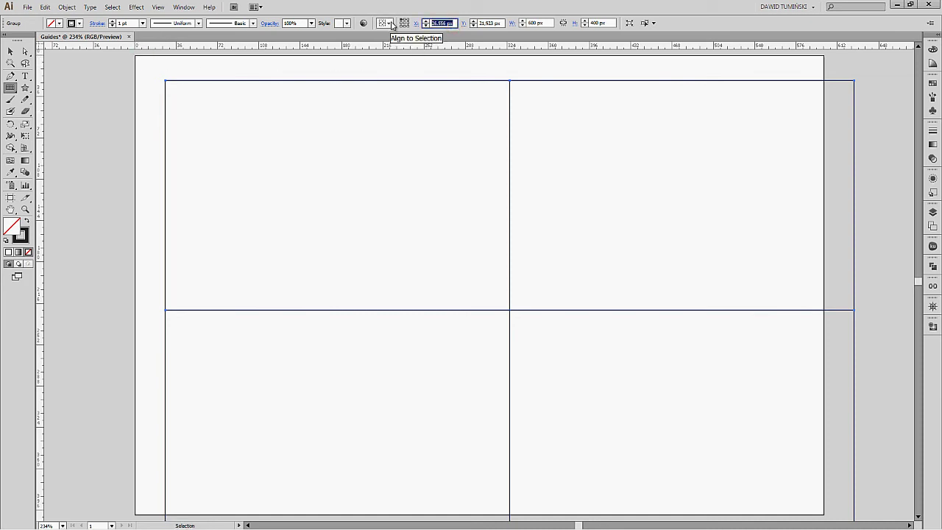
type("0")
key("Tab")
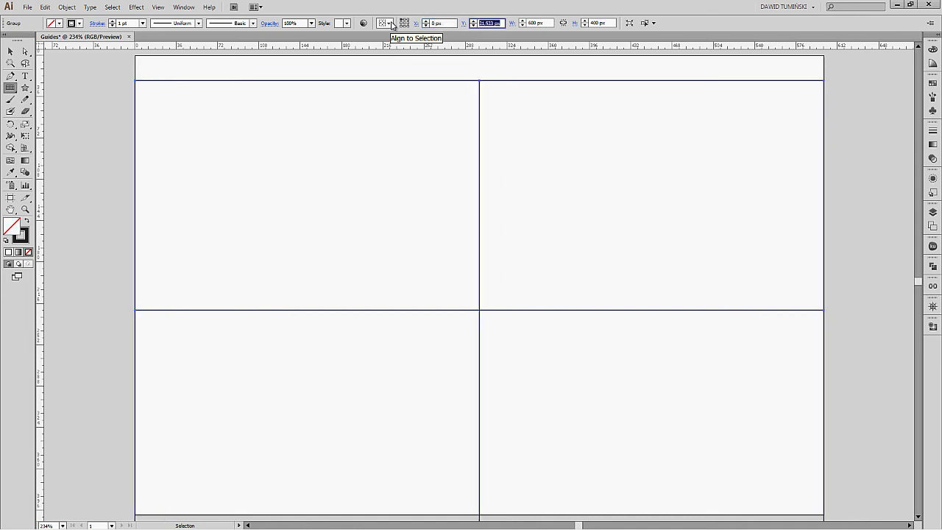
type("0")
key("Return")
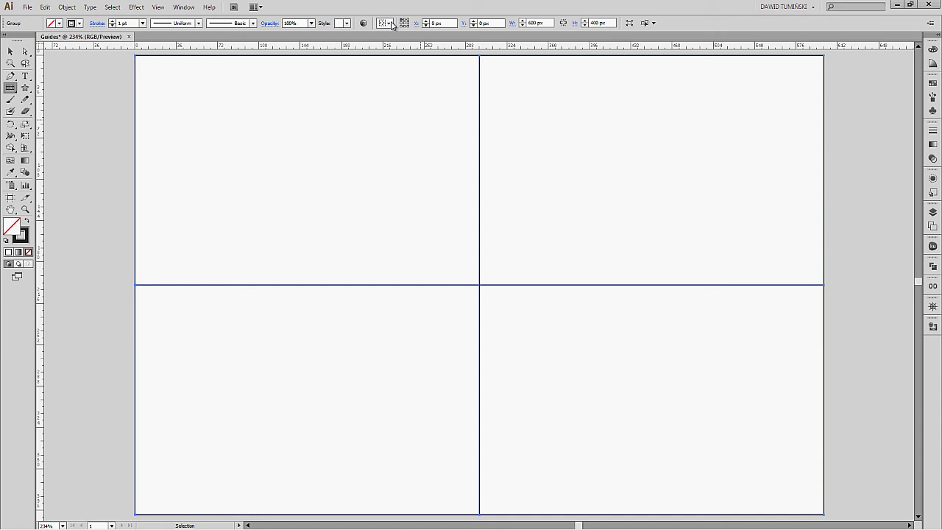
Convert the artboard-sized rectangular grid into guides.
left_click(158, 7)
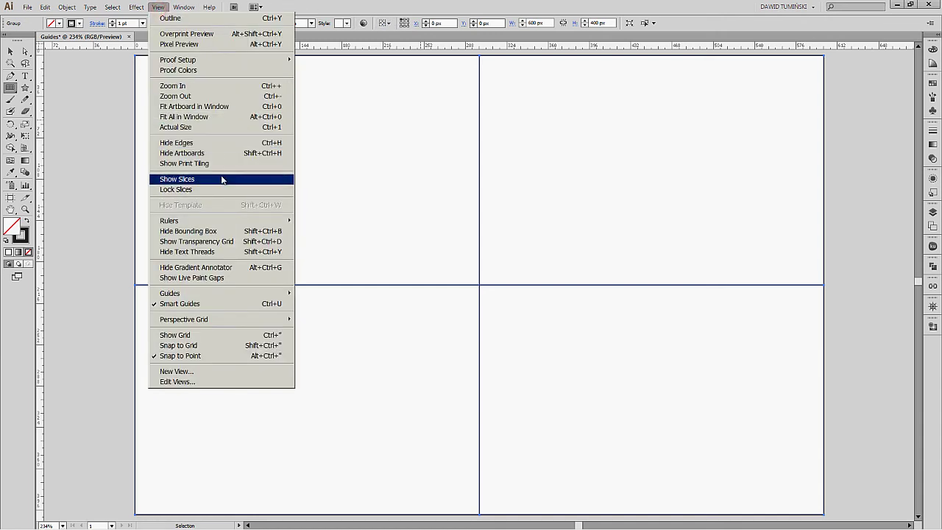
mouse_move(257, 298)
left_click(324, 313)
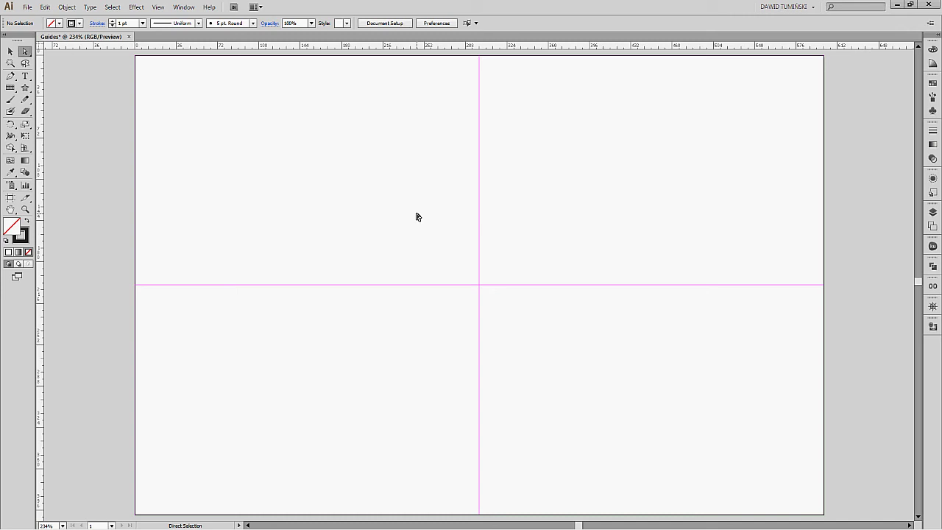
Select the central guides and the outer frame guide in turn with Direct Selection, and check the available guide commands.
left_click_drag(438, 257, 513, 314)
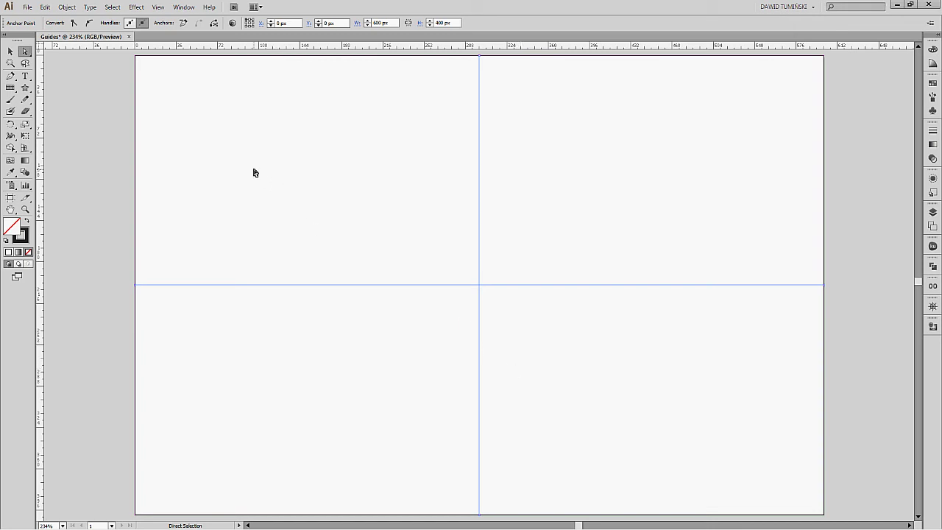
left_click(110, 59)
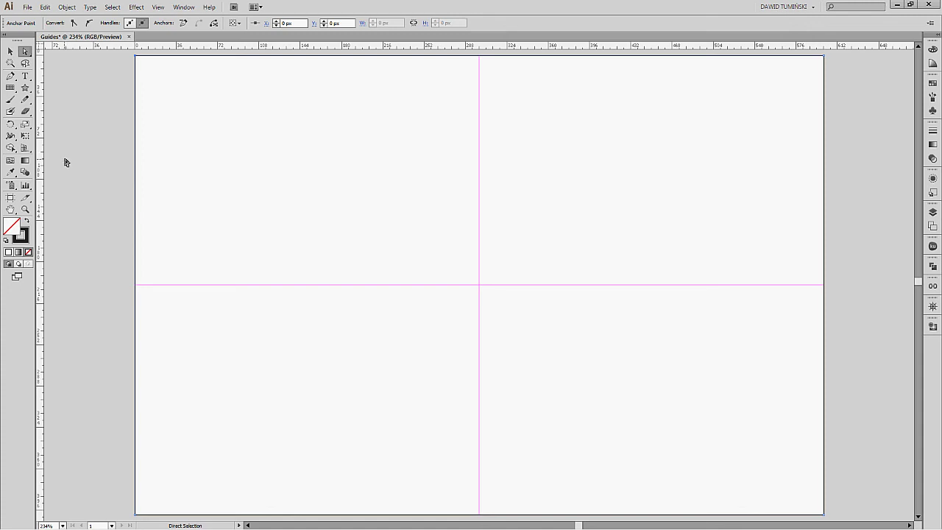
left_click(157, 7)
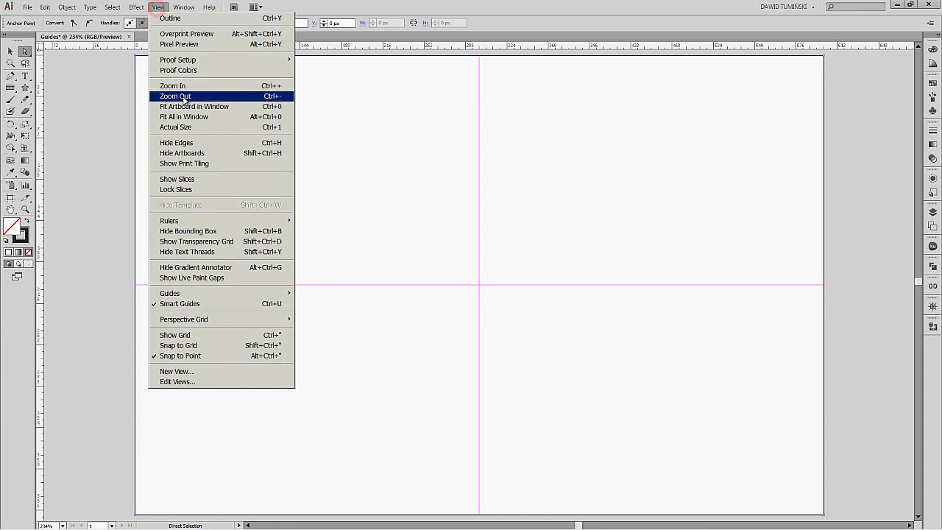
mouse_move(266, 294)
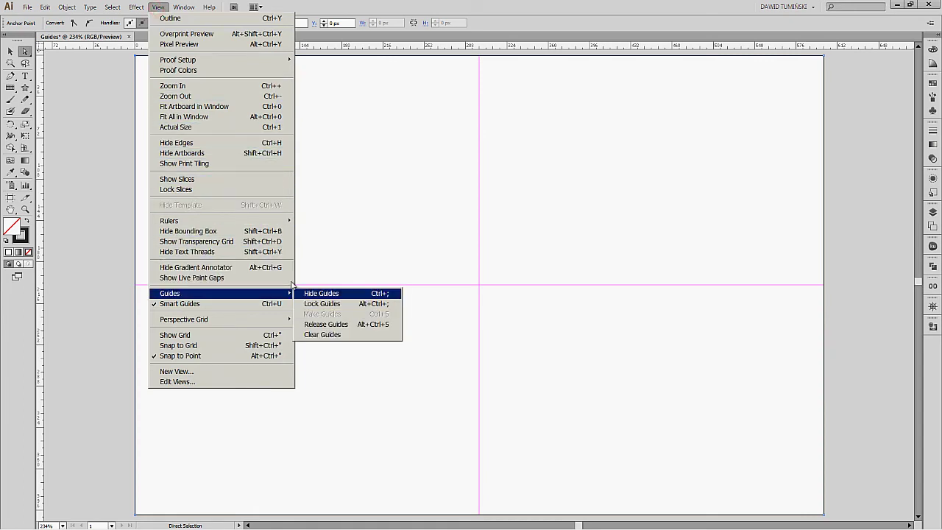
left_click(106, 84)
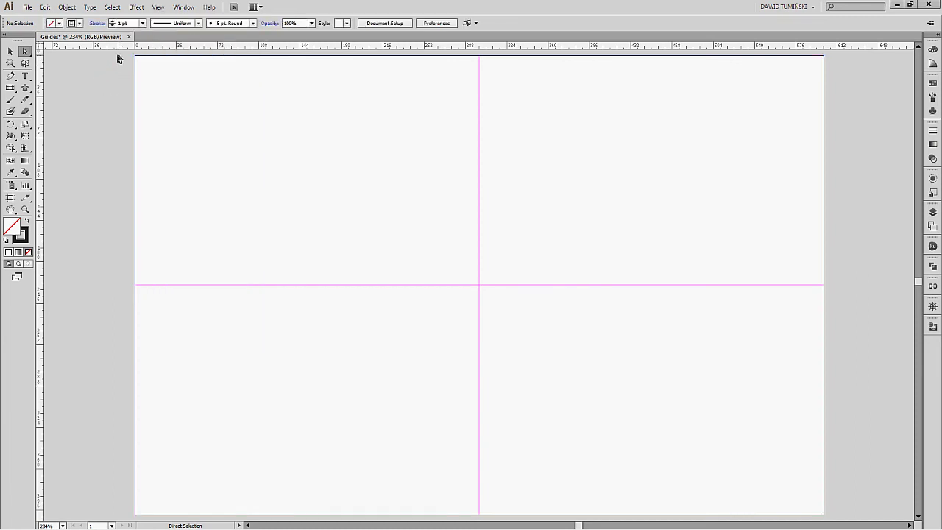
Release the guides along the artboard's outer edges back into paths, selecting them at the upper-left and lower-right corners, and deselect.
left_click_drag(120, 52, 181, 87)
key("ctrl+a")
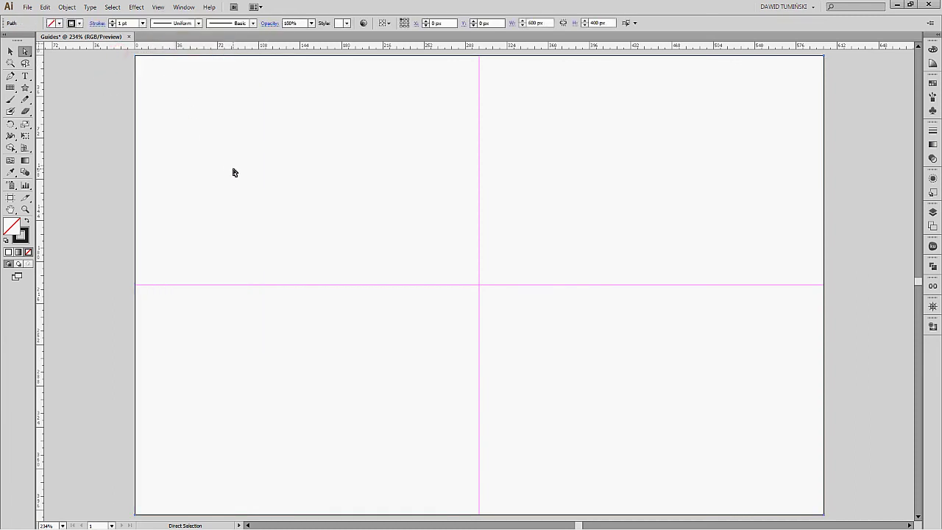
scroll(854, 412, "down", 1)
left_click_drag(851, 515, 776, 482)
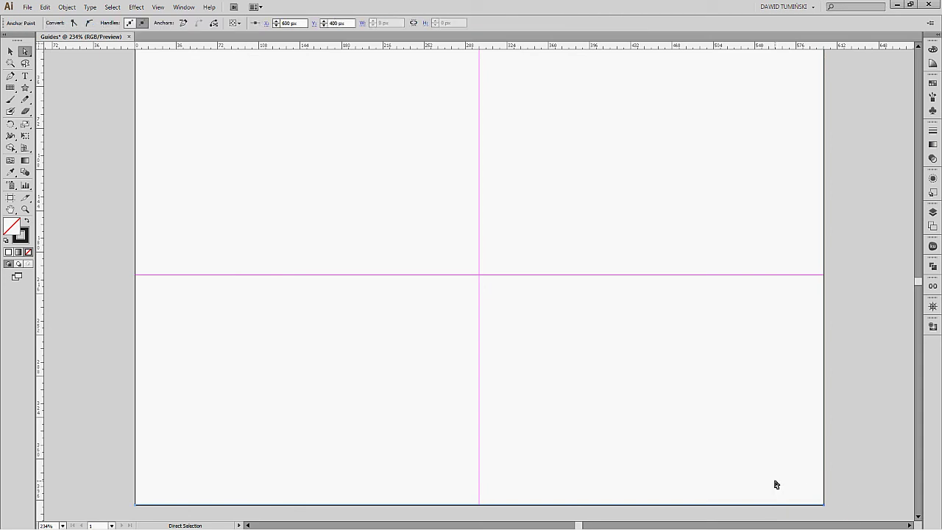
key("ctrl+a")
scroll(775, 483, "up", 1)
scroll(775, 484, "up", 1)
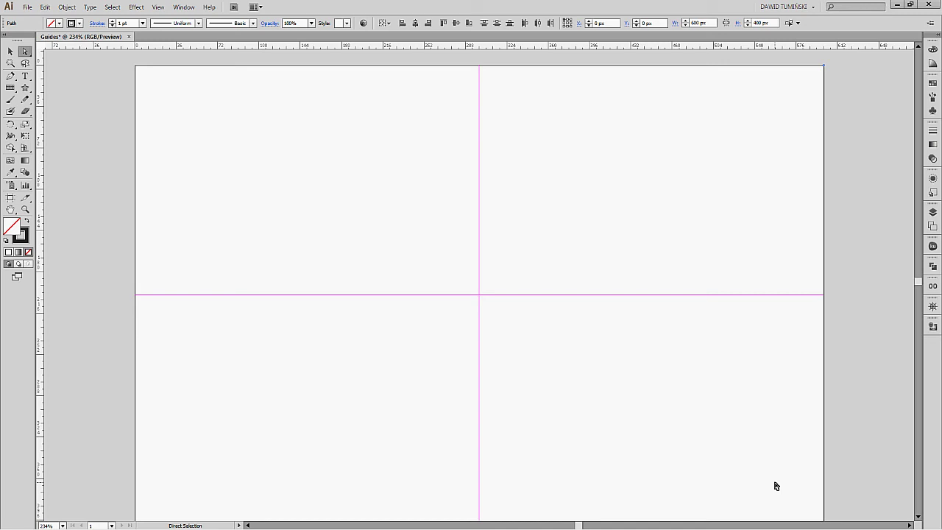
left_click(775, 485)
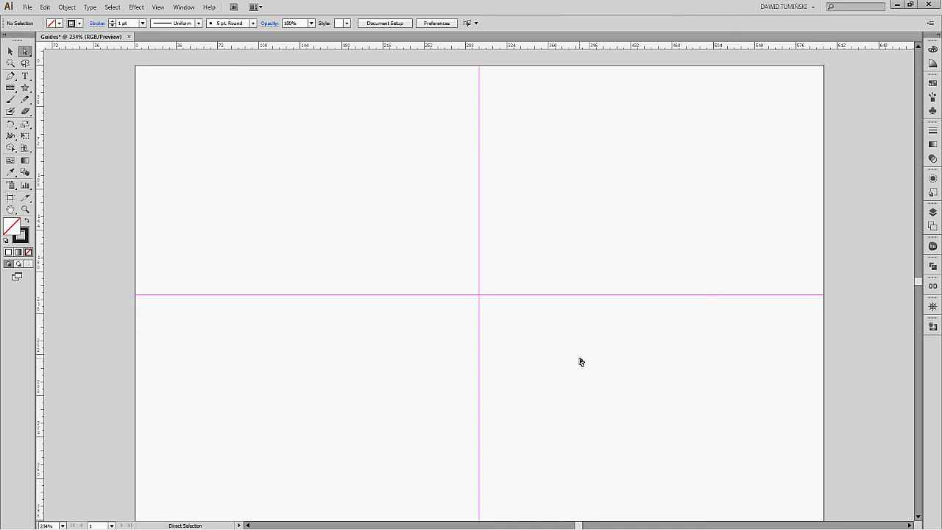
Remove the grid's guides and border paths from the artboard, and check that guides are unlocked.
left_click(523, 334)
left_click(508, 277)
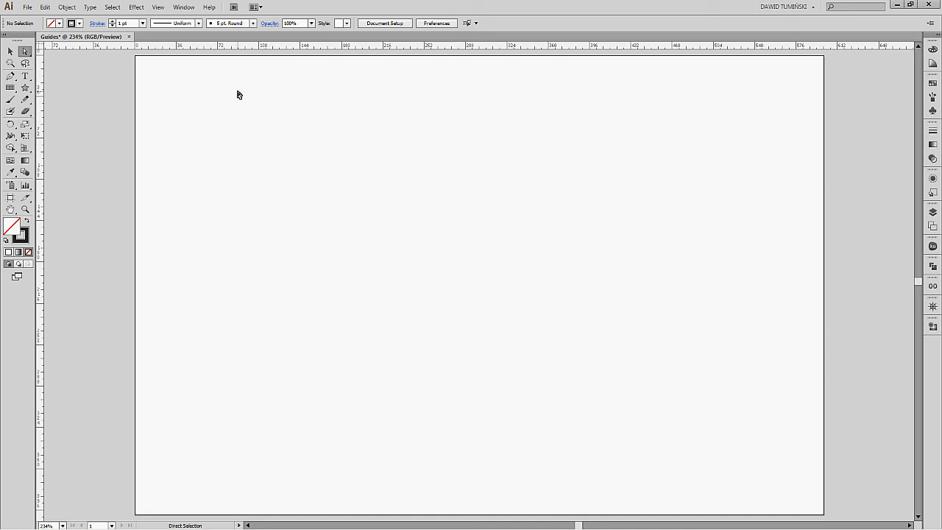
left_click(158, 8)
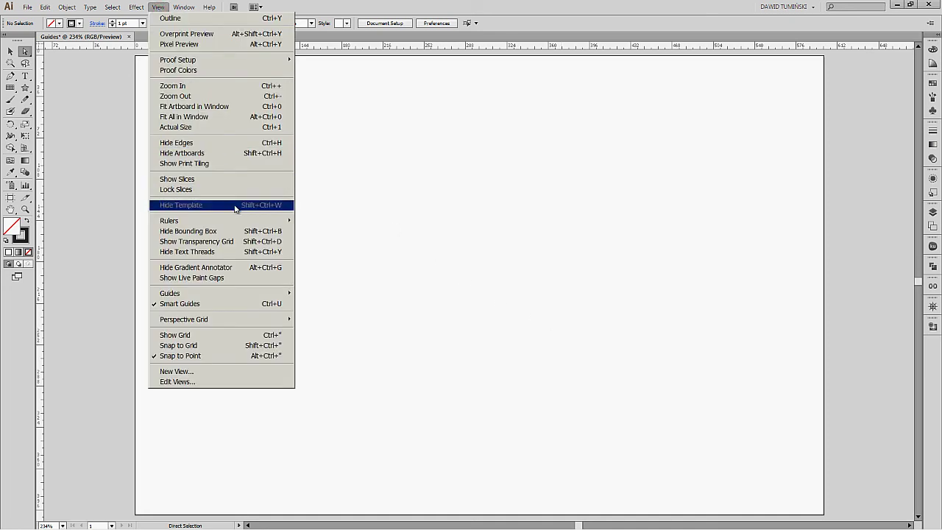
mouse_move(246, 294)
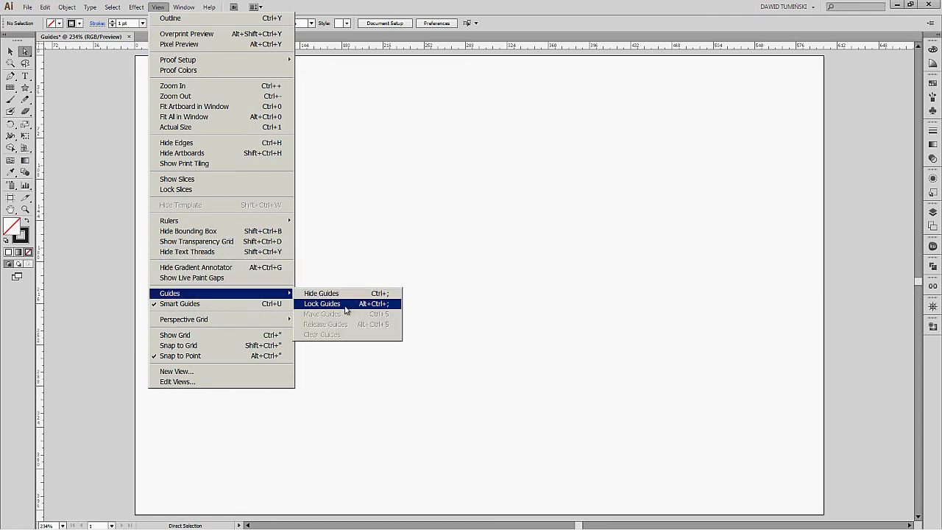
left_click(353, 263)
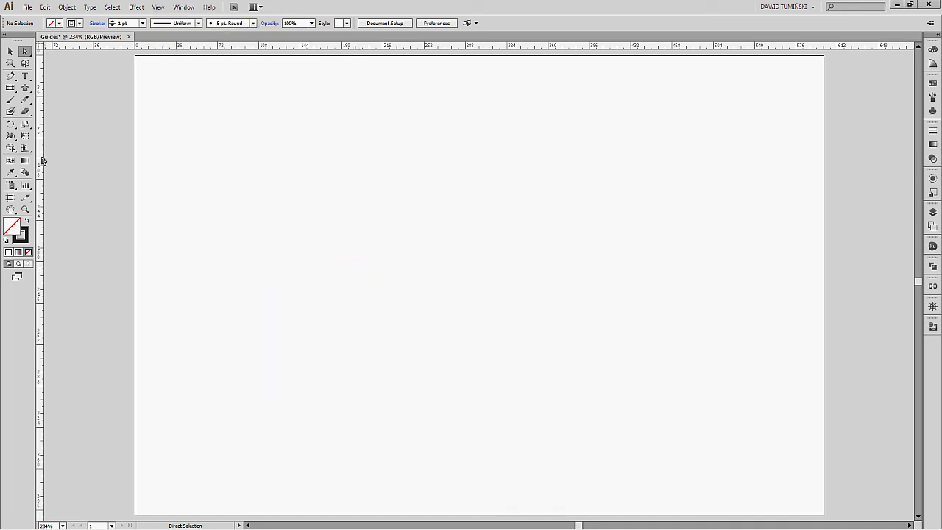
Place a vertical ruler guide at about X 283 px and a horizontal one at about Y 192 px.
mouse_move(39, 159)
left_mouse_down()
mouse_move(217, 267)
mouse_move(460, 319)
left_mouse_up()
left_click_drag(433, 47, 437, 275)
Centre the vertical guide on the artboard by setting its X position to half of 600 px, 300 px.
left_click_drag(426, 154, 509, 172)
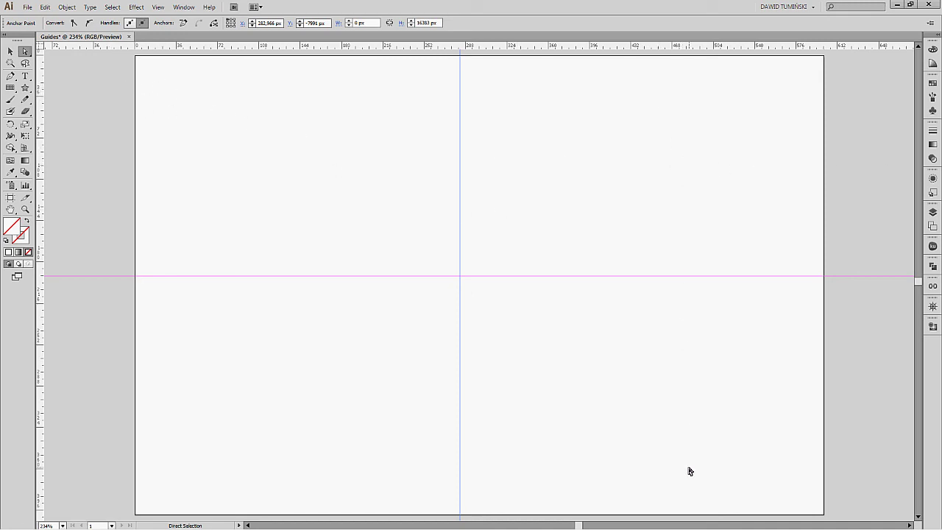
left_click(370, 115)
left_click_drag(358, 97, 535, 163)
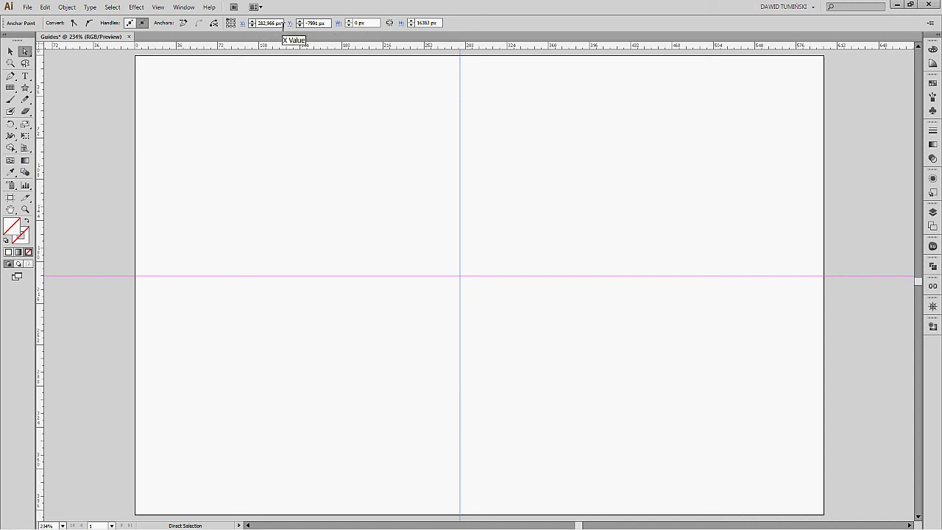
left_click(283, 23)
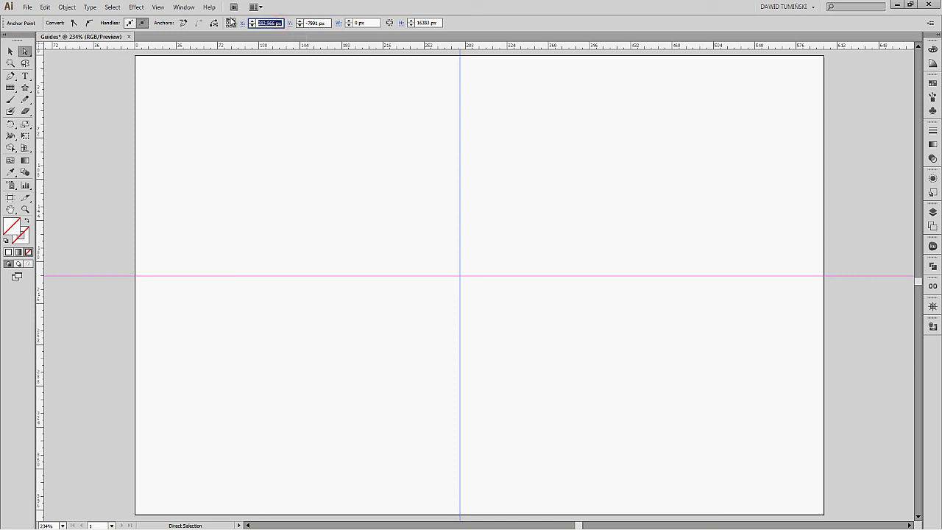
type("600")
key("Return")
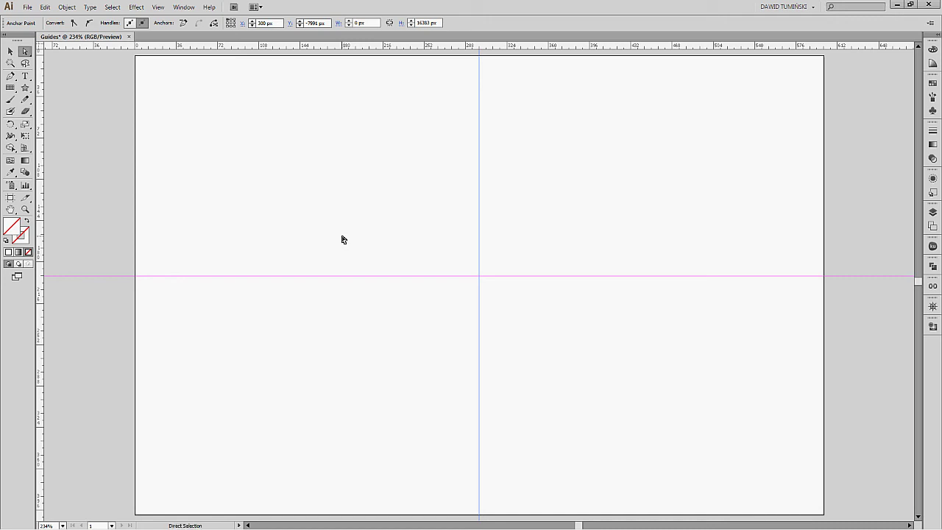
Centre the horizontal guide on the artboard by setting its Y position to 400/2, 200 px.
left_click_drag(366, 284, 384, 304)
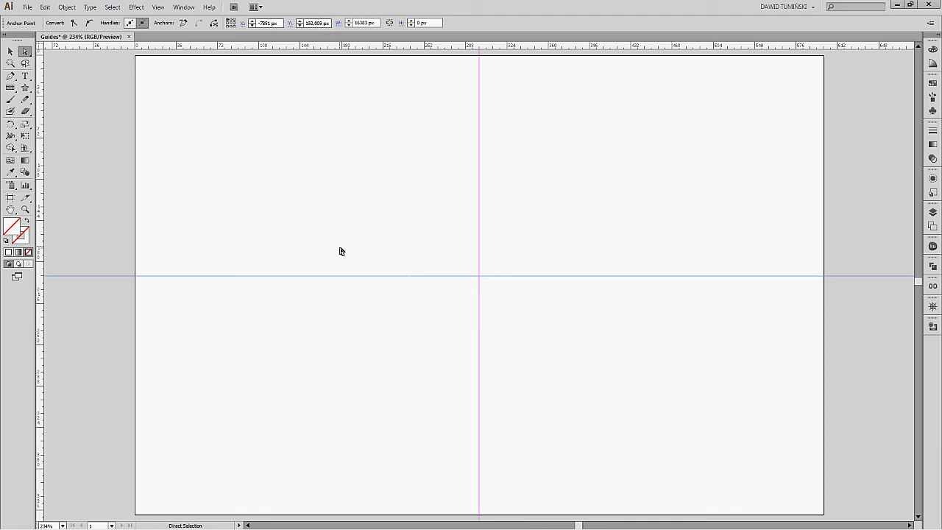
mouse_move(345, 274)
left_mouse_down()
mouse_move(348, 217)
mouse_move(332, 283)
mouse_move(351, 184)
mouse_move(336, 322)
mouse_move(351, 220)
mouse_move(343, 262)
left_mouse_up()
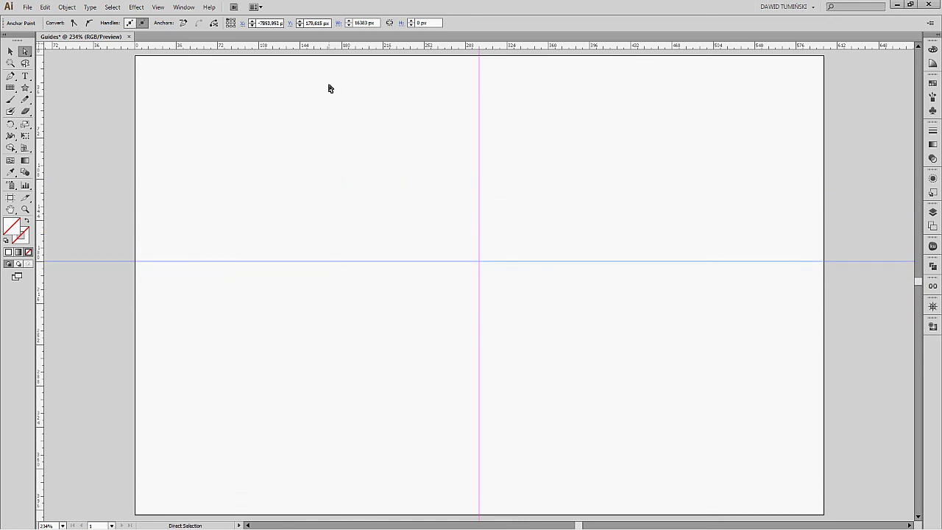
left_click(312, 24)
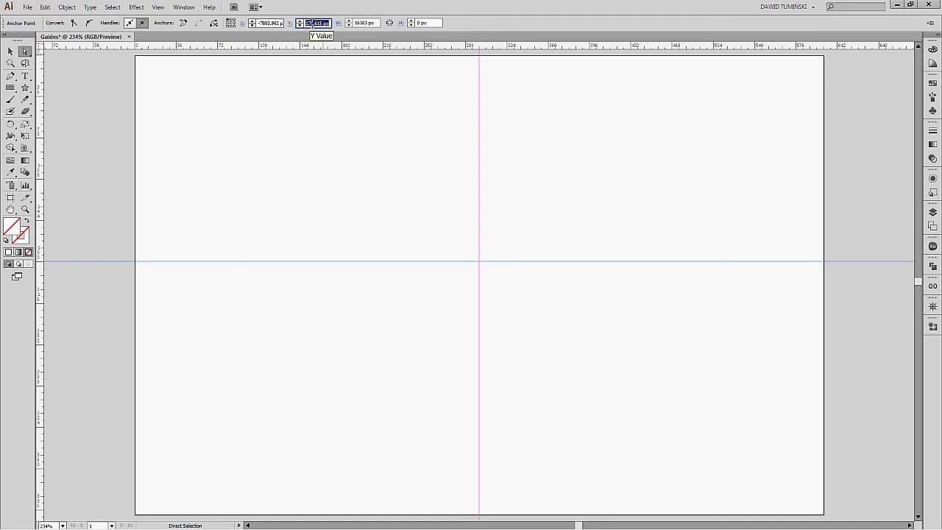
type("400/2")
key("Return")
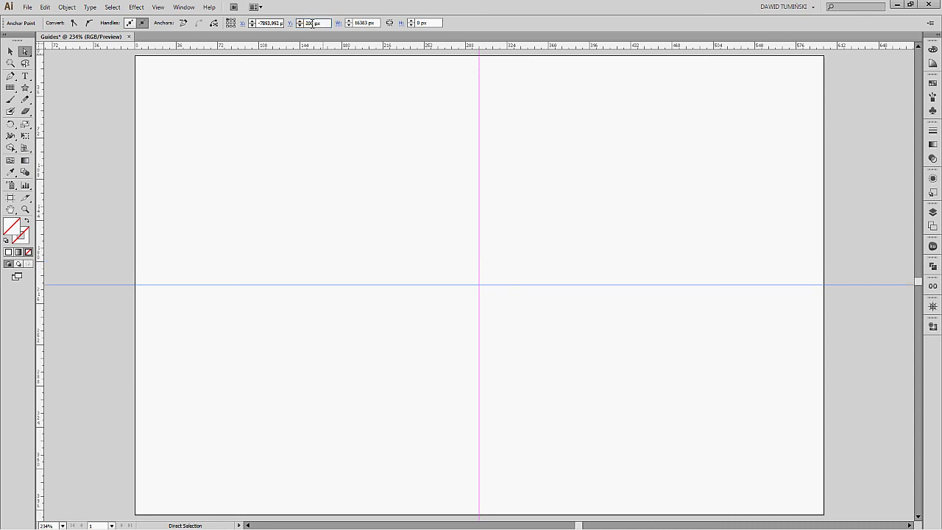